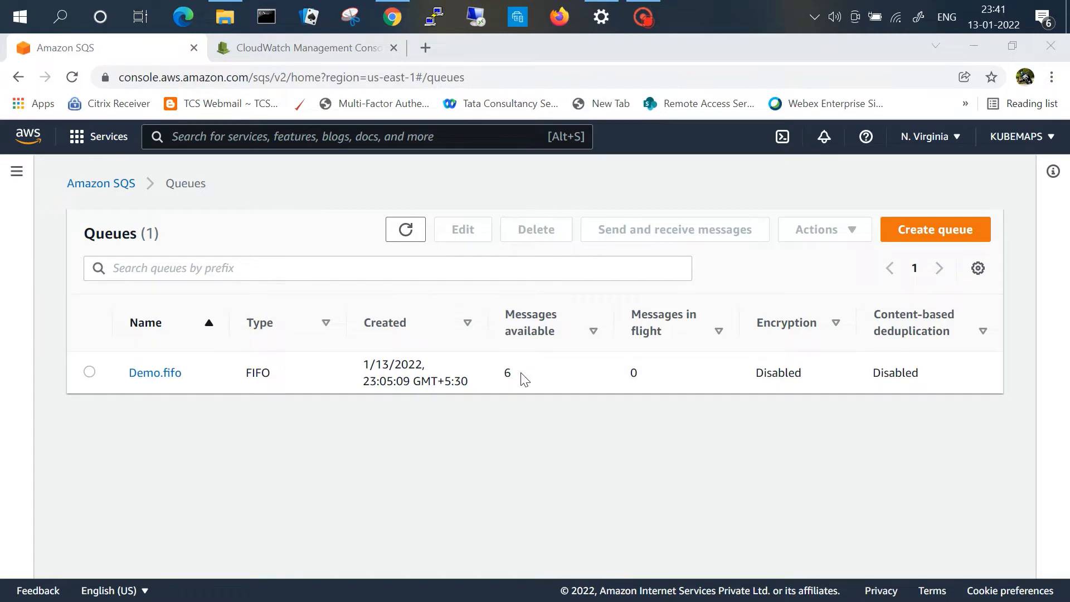
Step: Browse the SQS queue metrics available for Demo.fifo in CloudWatch's metrics view
left_click(312, 48)
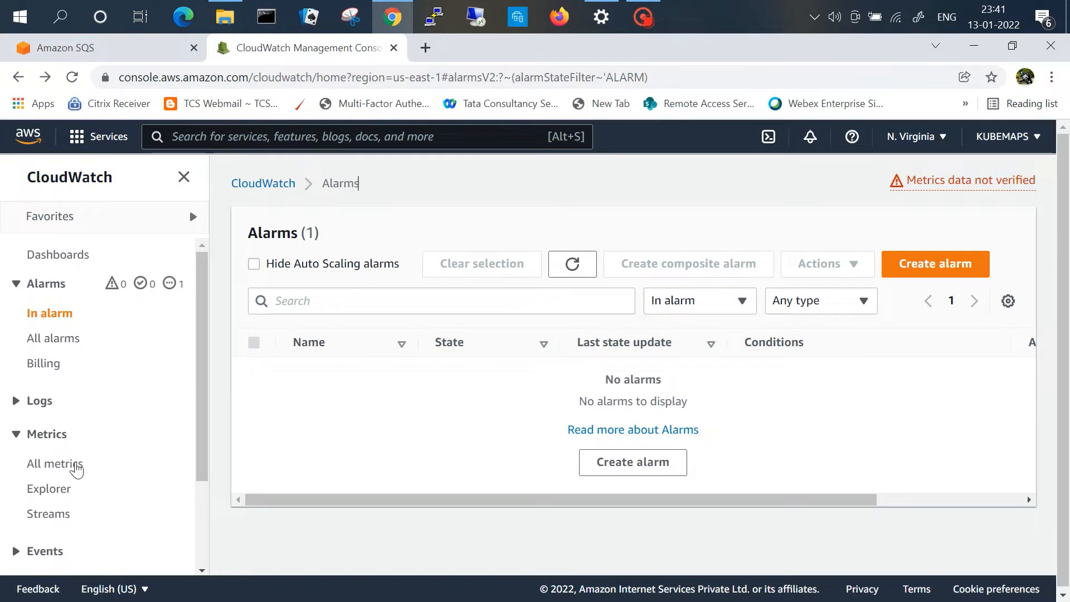
left_click(75, 468)
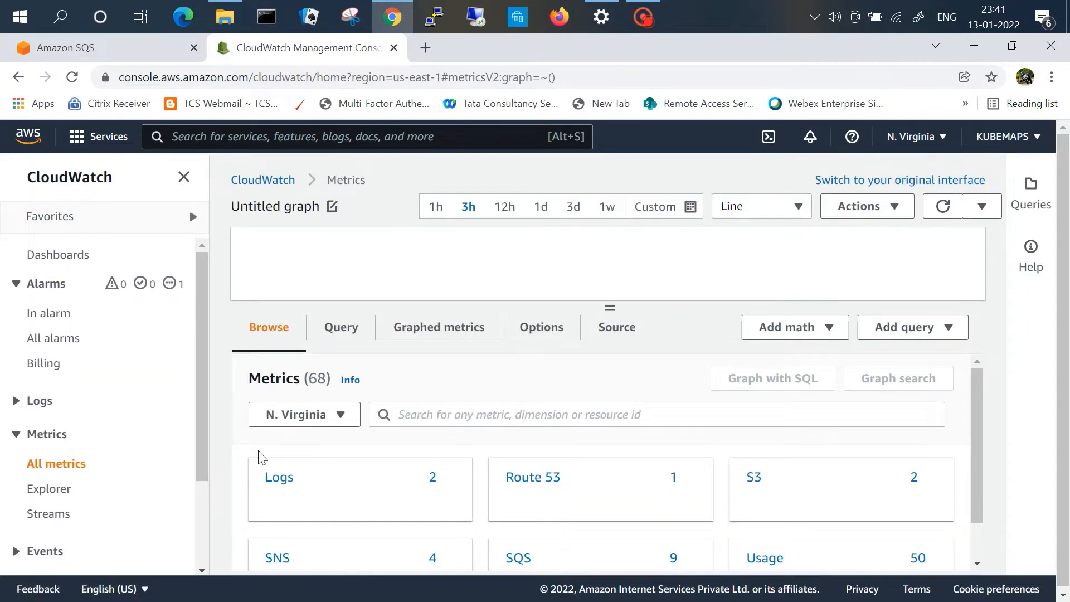
mouse_move(311, 470)
scroll(310, 467, "down", 1)
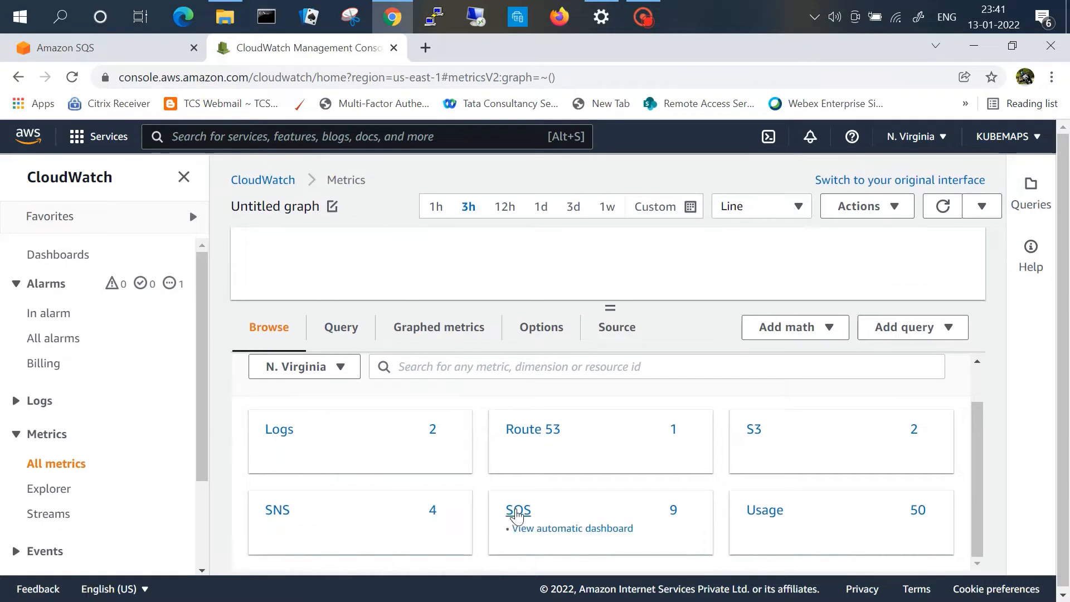
left_click(517, 512)
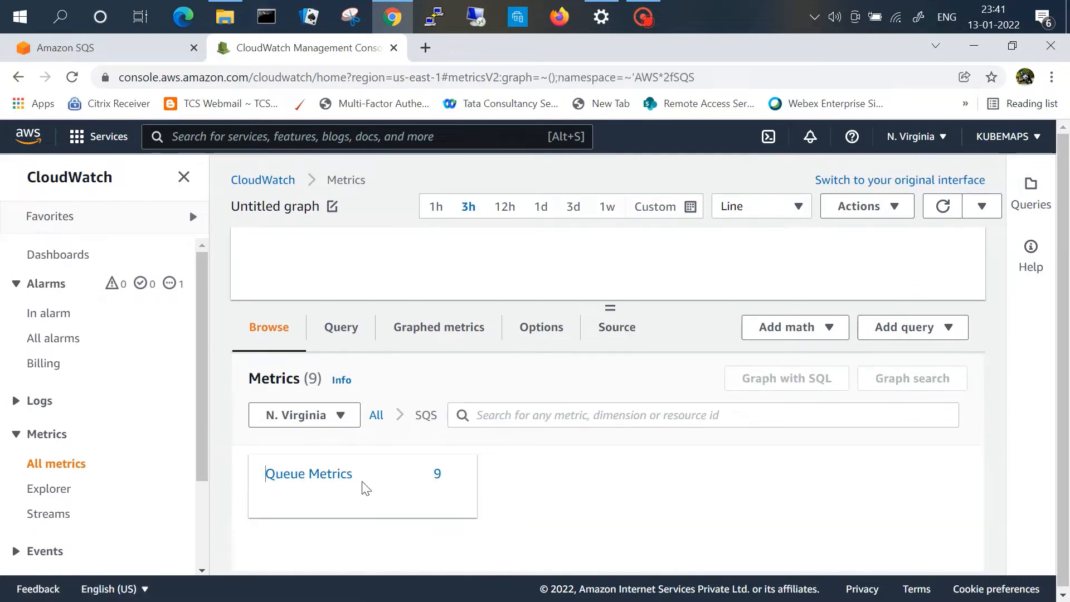
left_click(342, 481)
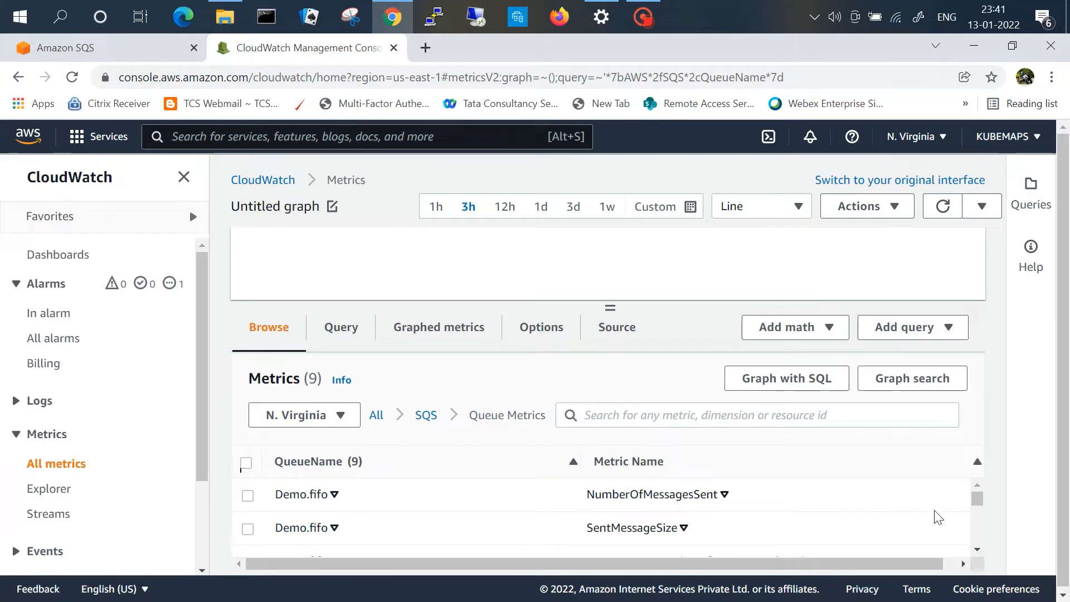
scroll(981, 553, "down", 4)
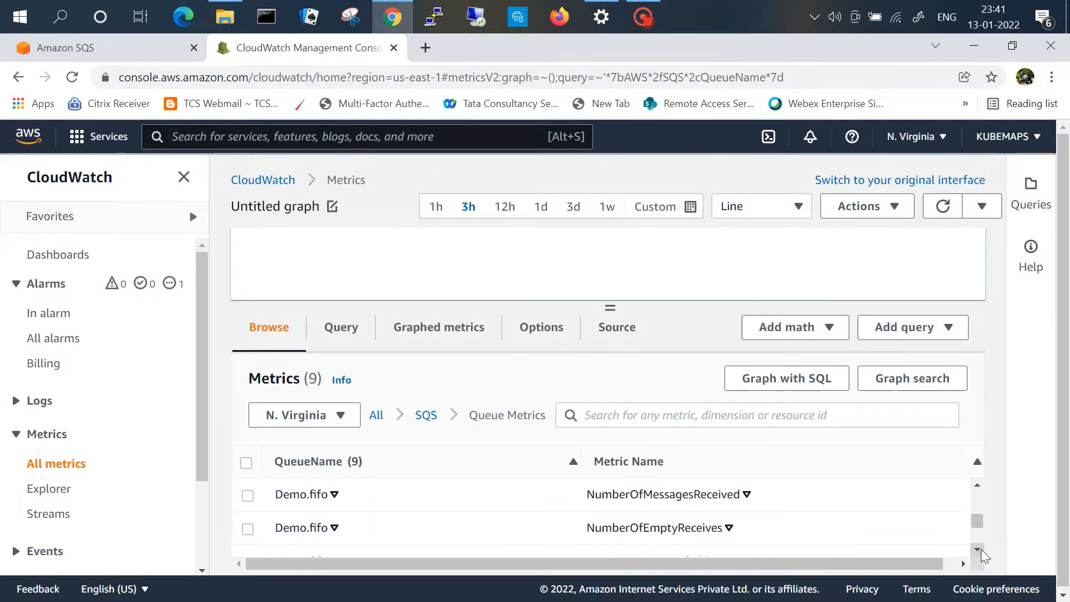
left_click(979, 550)
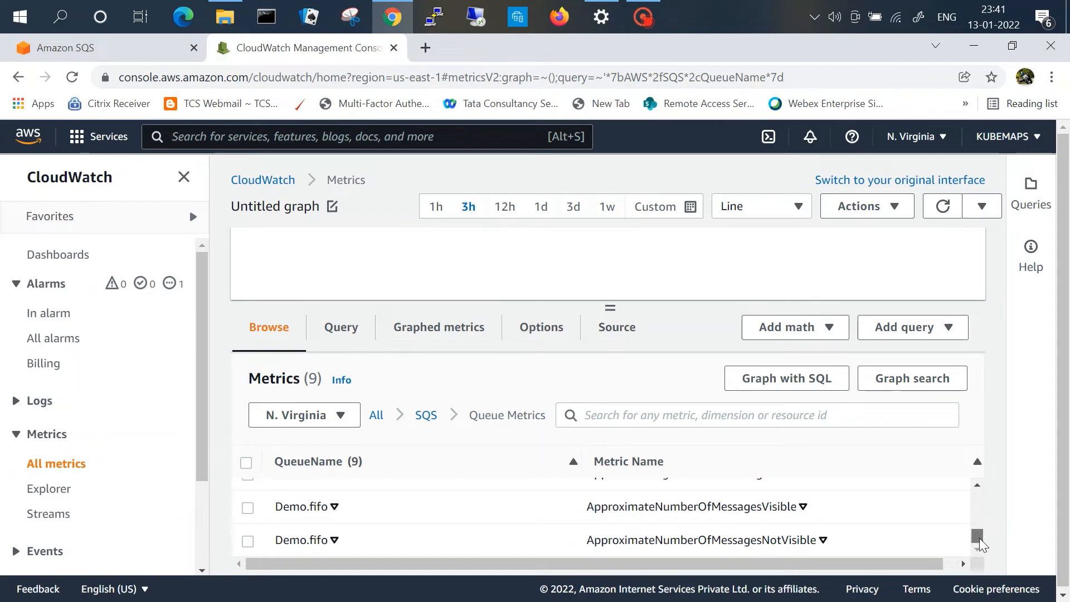
scroll(979, 546, "up", 5)
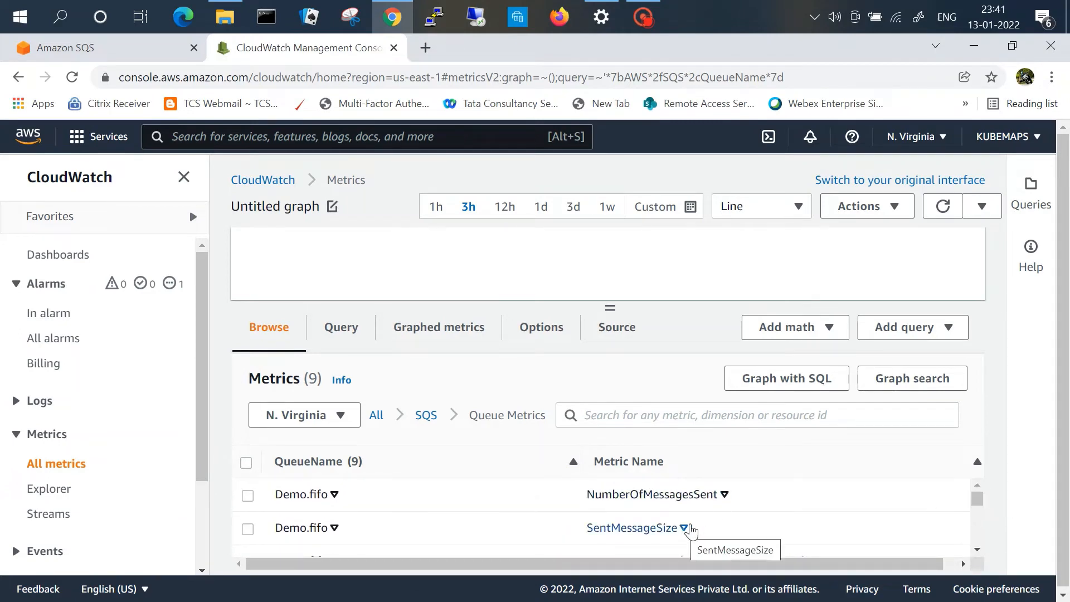
left_click(977, 551)
left_click(979, 551)
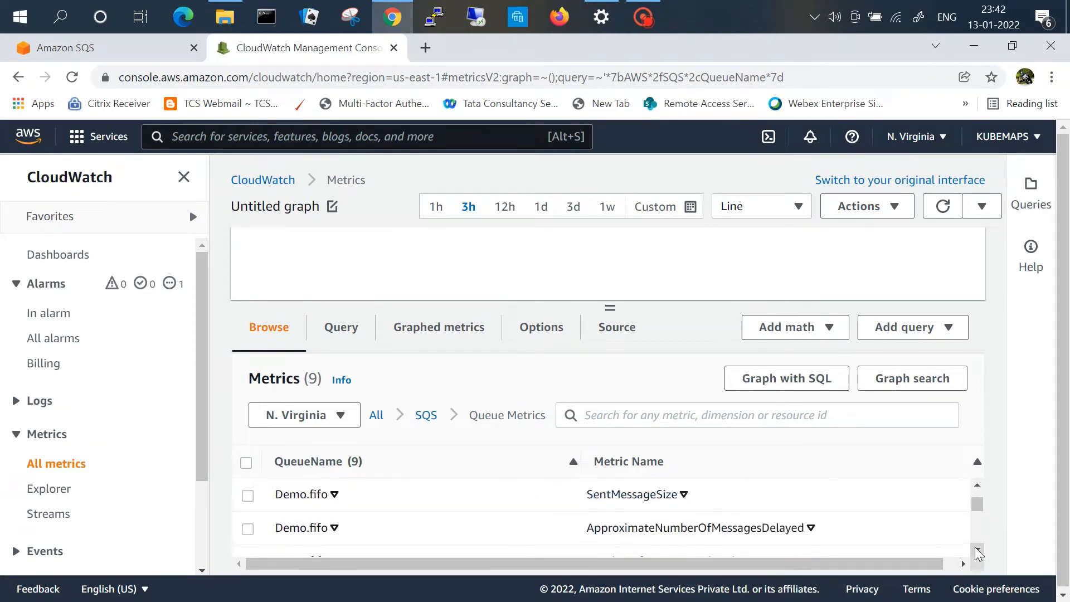
mouse_move(977, 504)
left_mouse_down()
mouse_move(980, 539)
mouse_move(977, 494)
left_mouse_up()
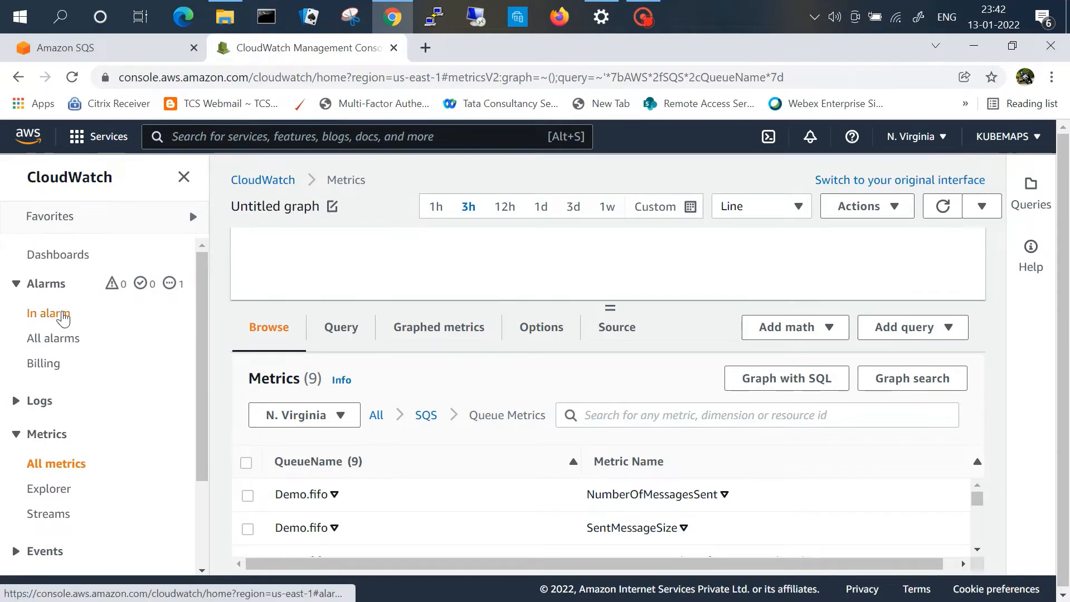
Step: Start creating an alarm and select the Demo.fifo ApproximateNumberOfMessagesVisible metric
left_click(63, 315)
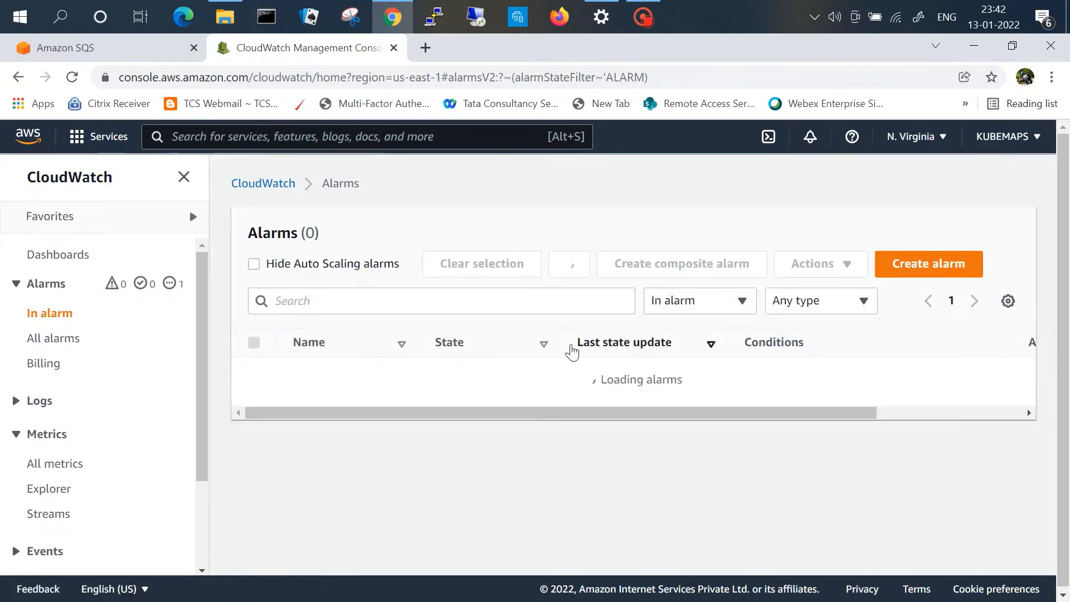
left_click(933, 272)
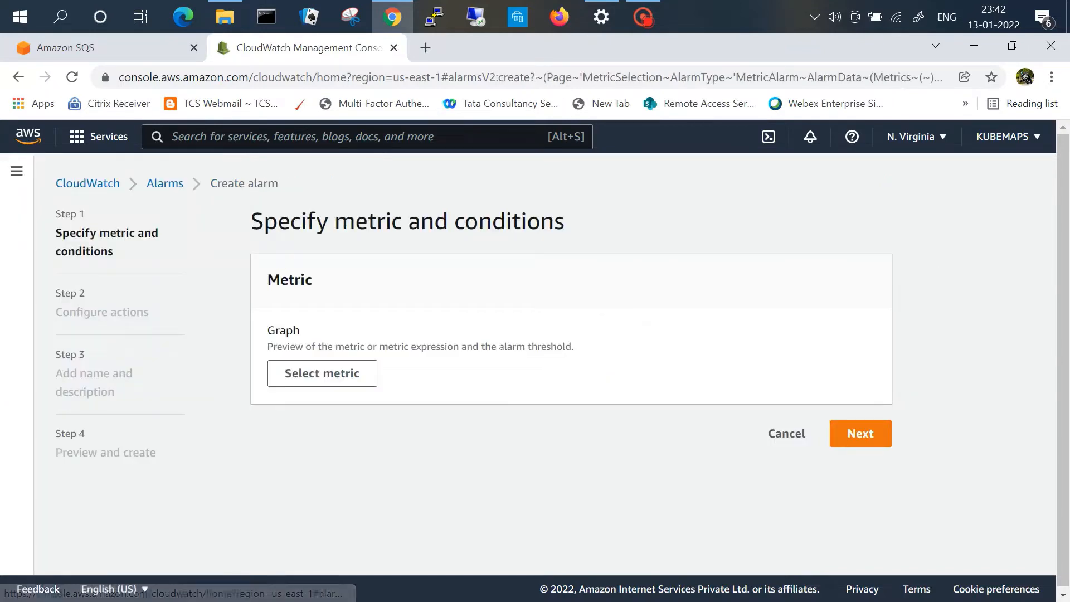
left_click(338, 385)
scroll(365, 468, "down", 3)
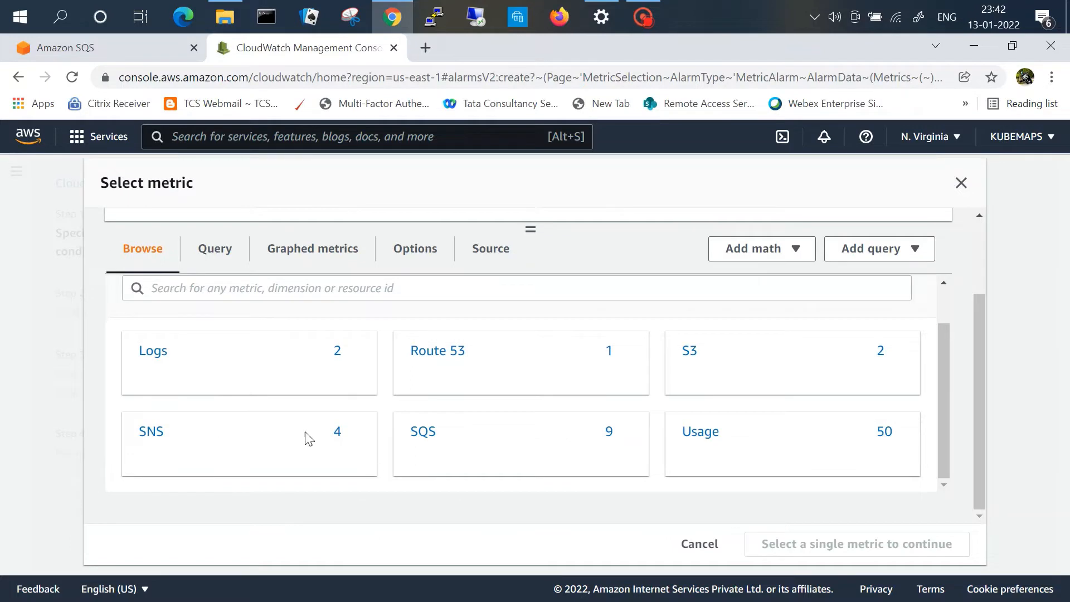
left_click(421, 431)
left_click(229, 395)
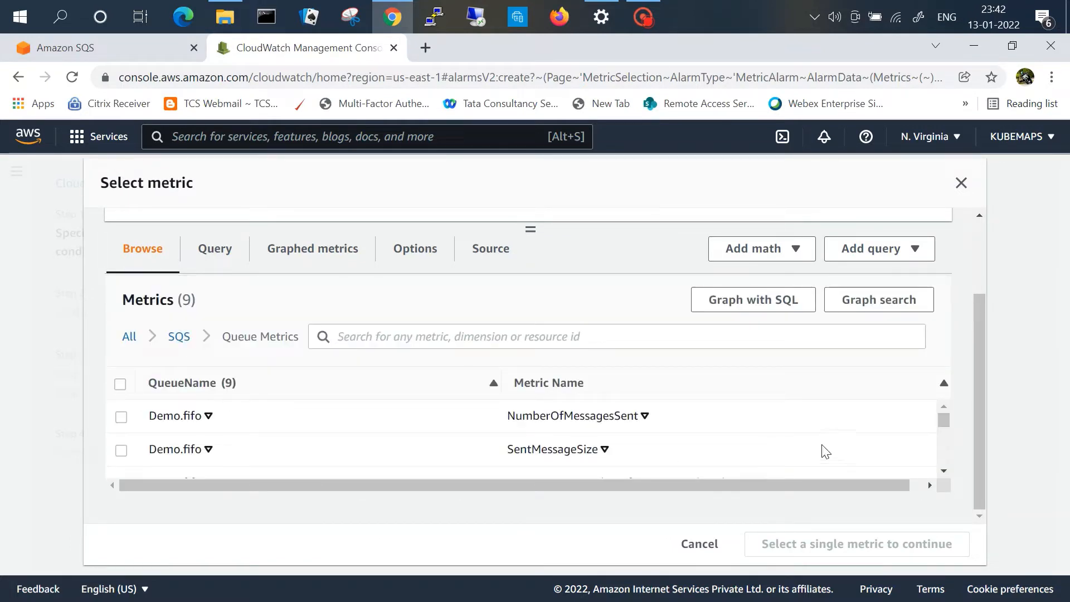
left_click(947, 469)
left_click(947, 468)
left_click(948, 466)
left_click(948, 467)
left_click(948, 467)
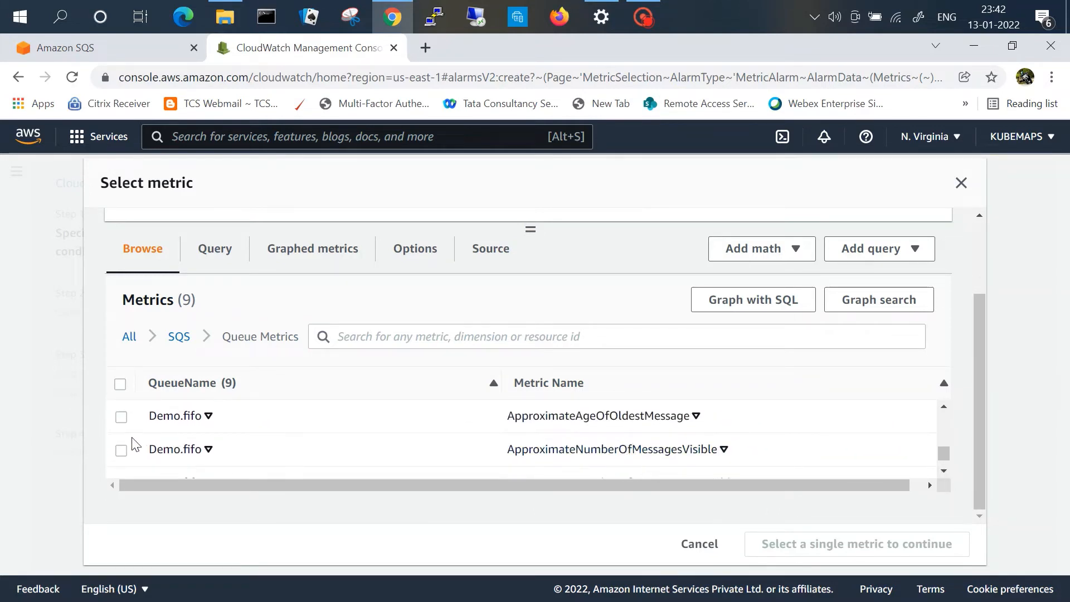
left_click(122, 450)
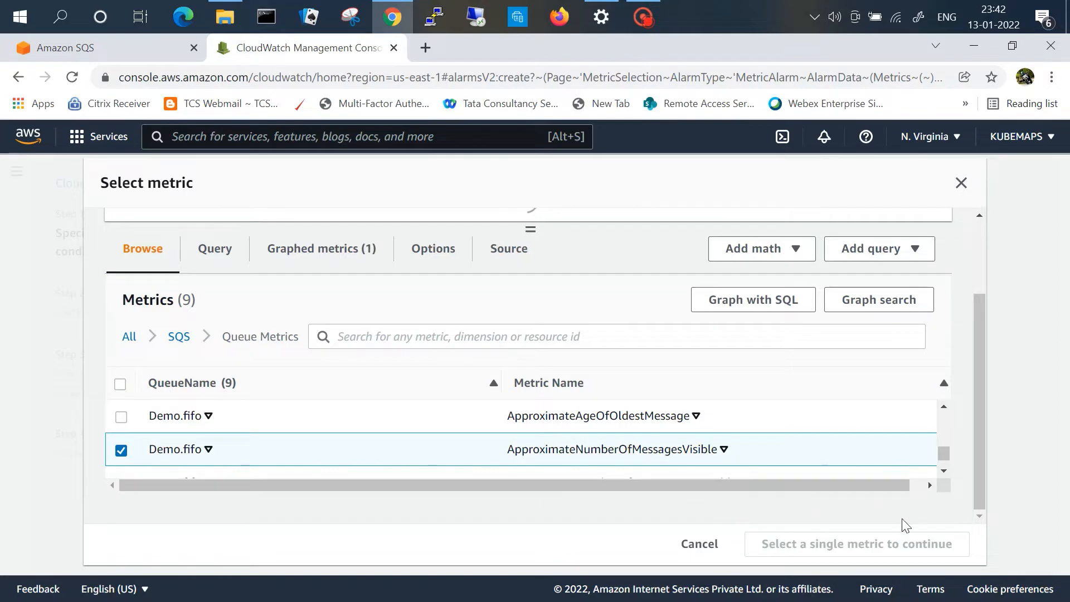
left_click(872, 546)
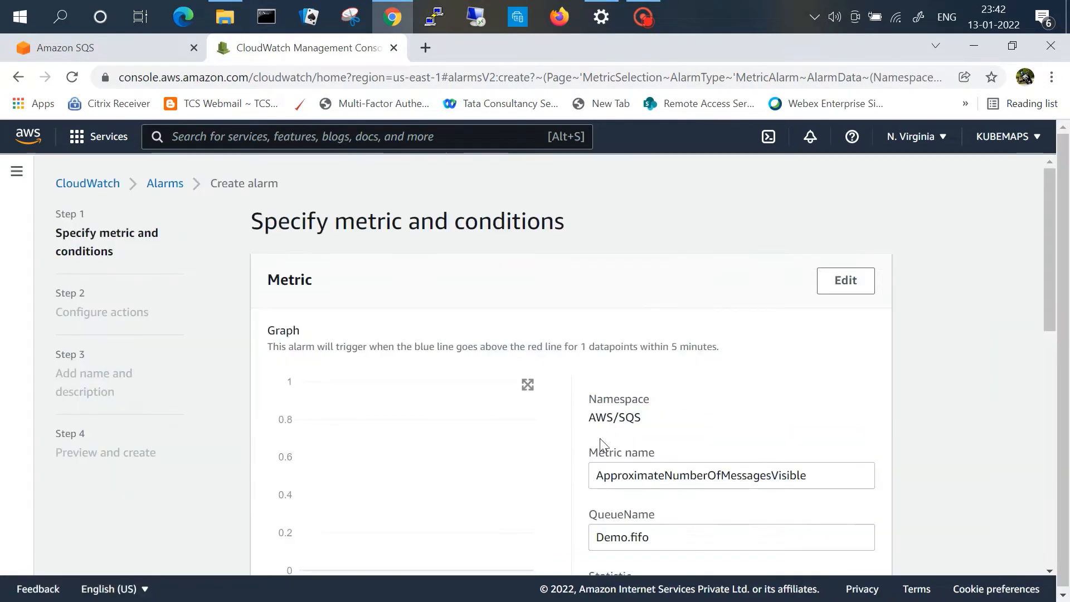
Step: Set the alarm's statistic to Minimum and its period to 1 minute
left_click_drag(1042, 315, 1051, 384)
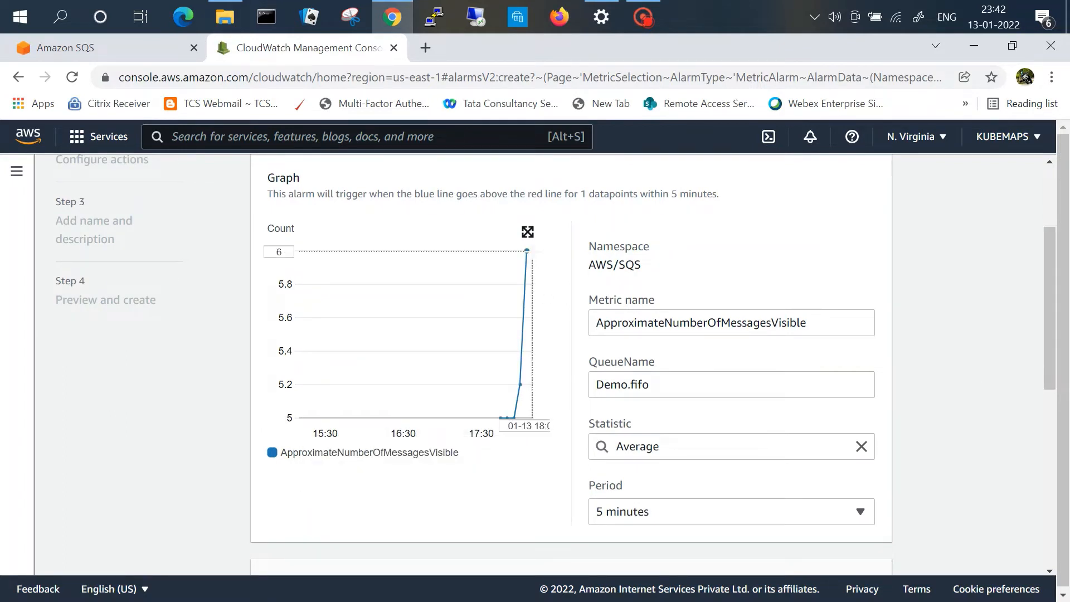
mouse_move(530, 251)
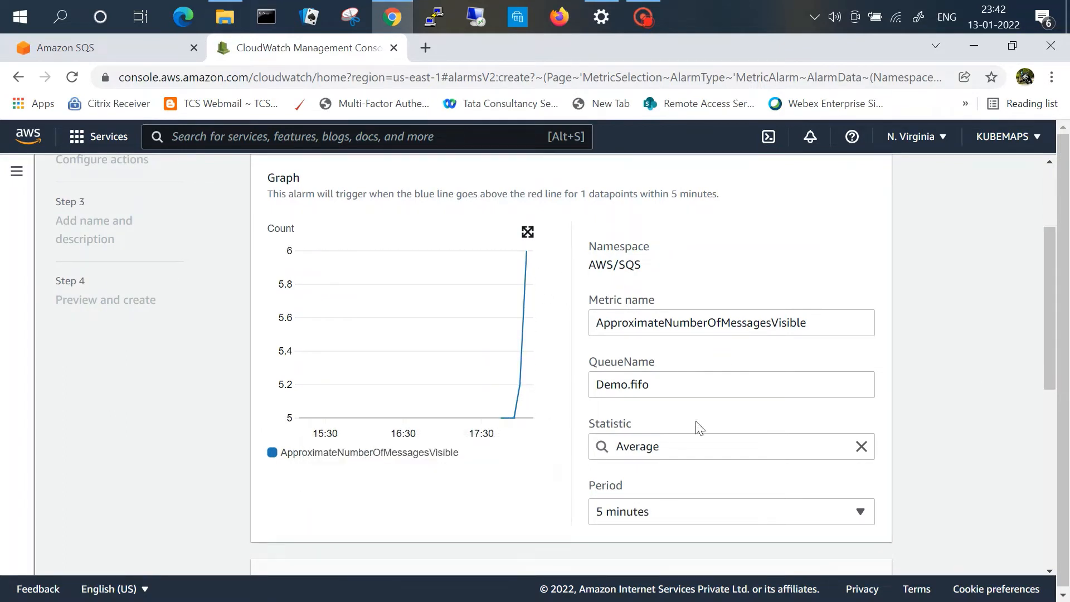
left_click(658, 446)
left_click(660, 334)
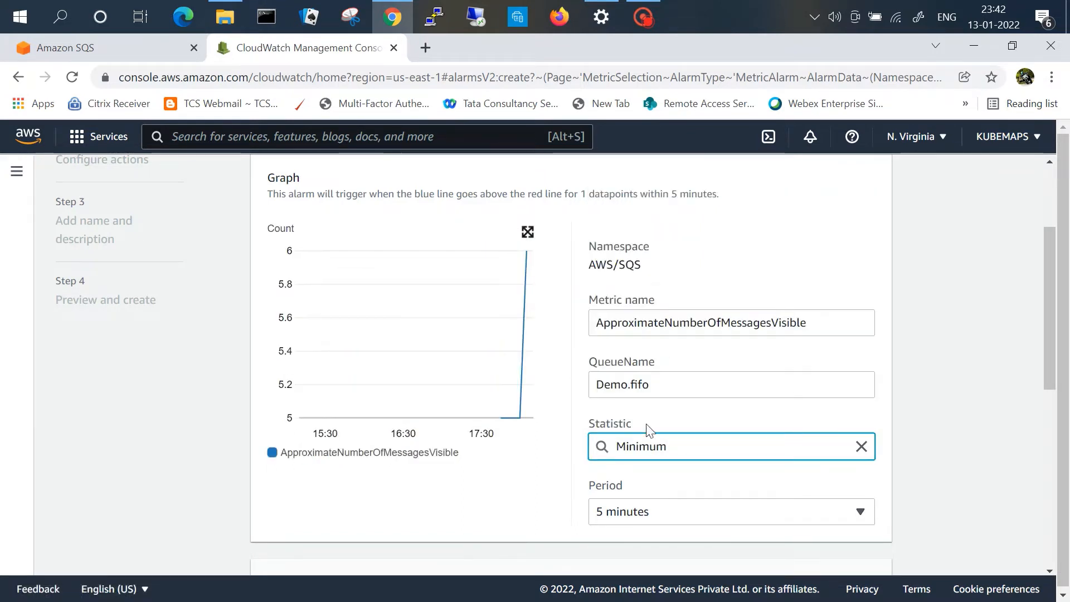
left_click(663, 517)
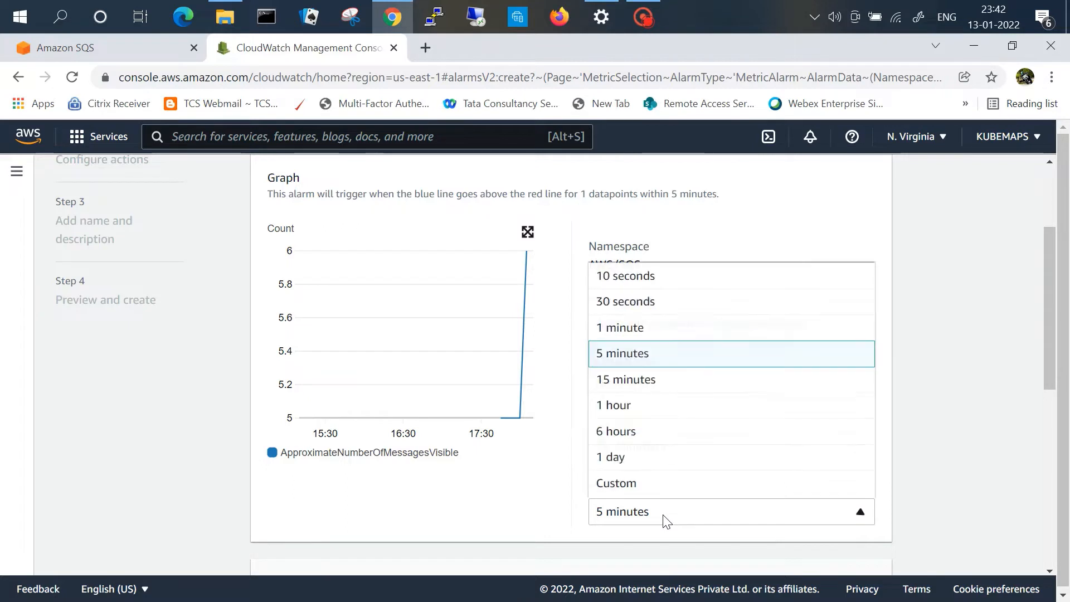
left_click(660, 306)
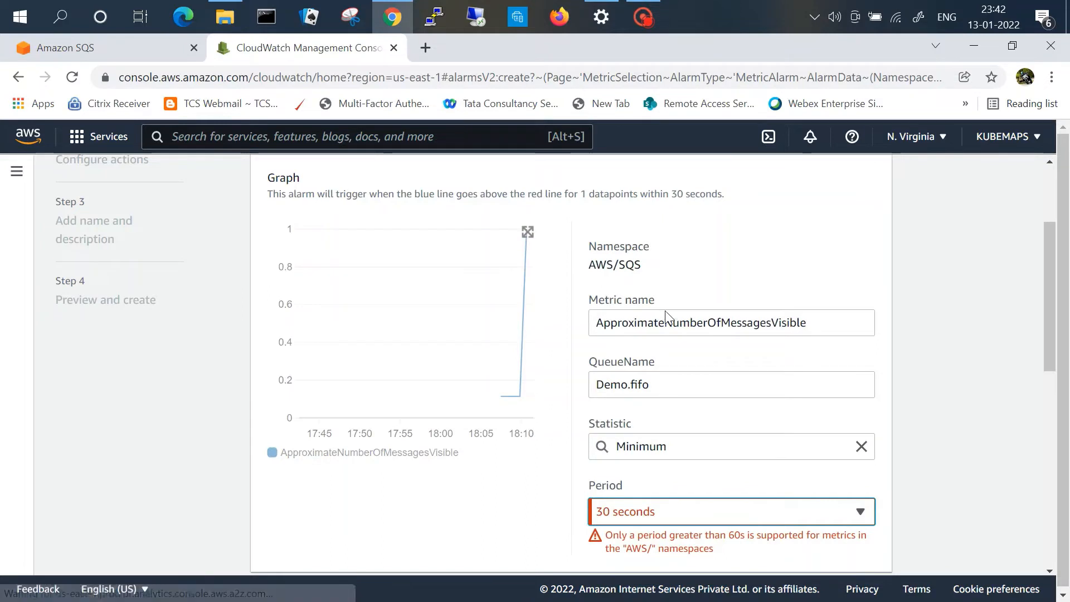
left_click(688, 511)
left_click(689, 329)
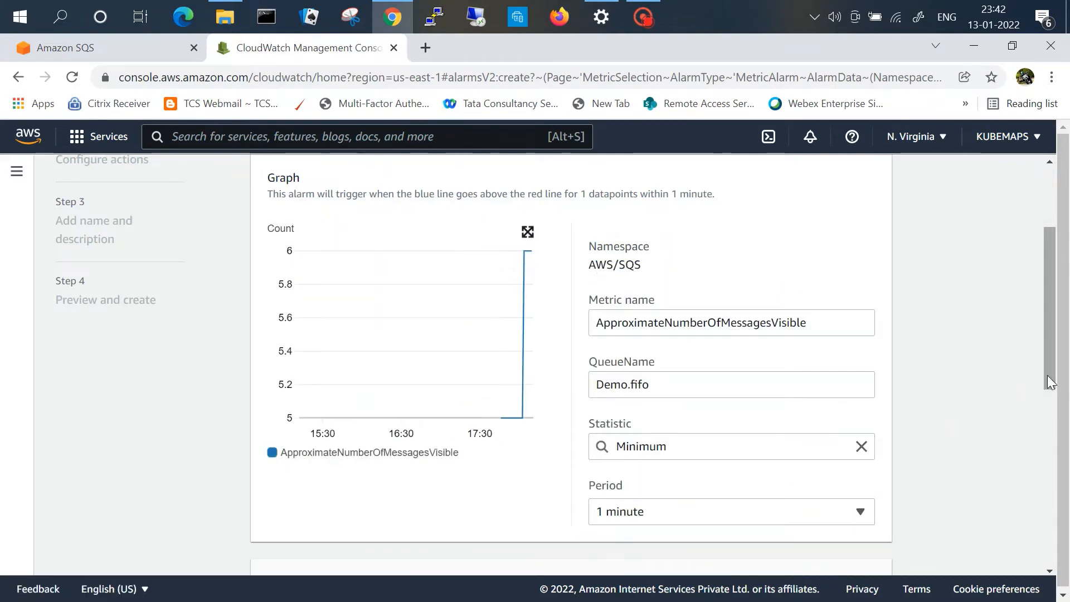
Step: Define a static Greater-than threshold of 6 and continue to the actions step
left_click(1049, 536)
left_click_drag(1046, 530, 1046, 556)
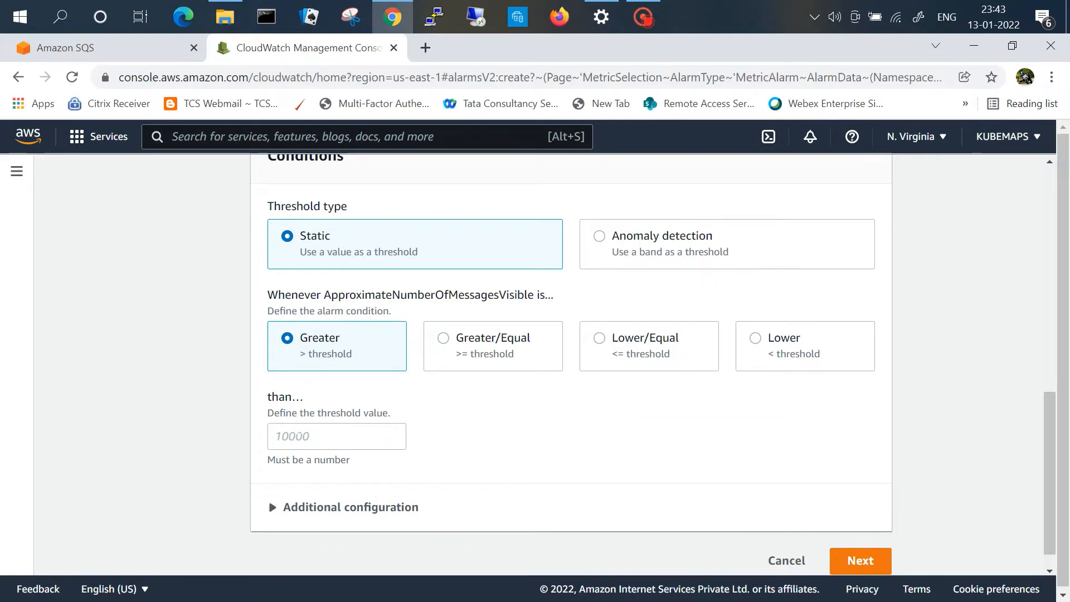
left_click(319, 436)
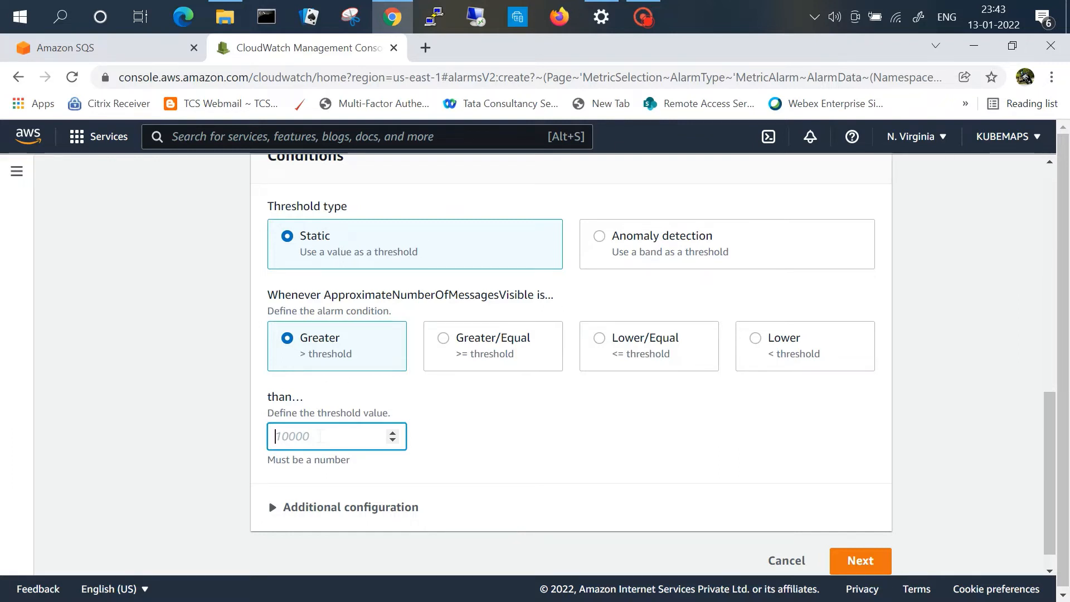
type("6")
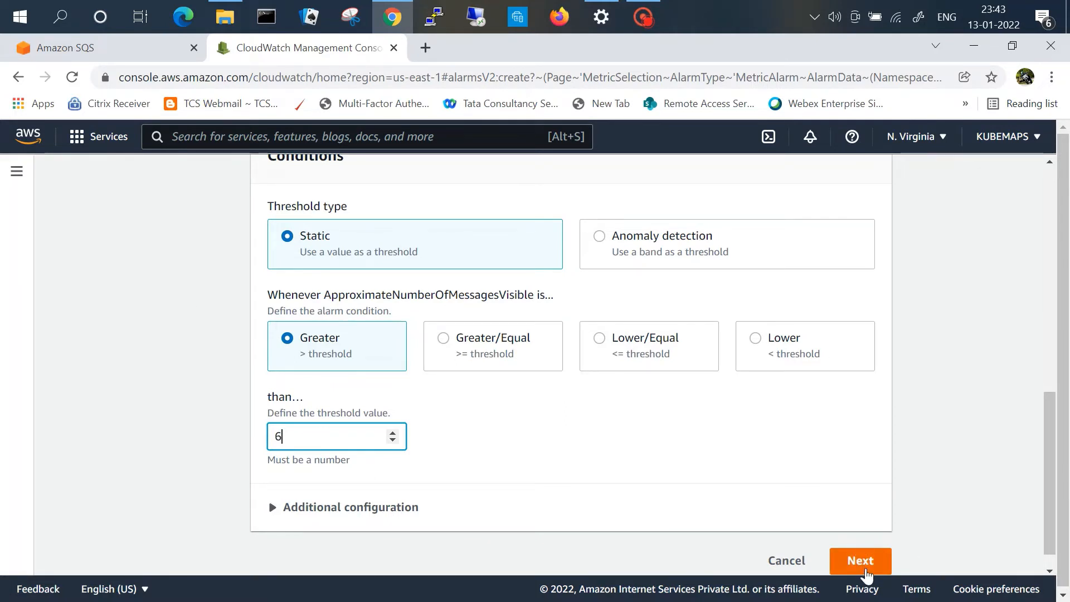
left_click(864, 567)
Step: Send the alarm notification to the existing Default_CloudWatch_Alarms_Topic SNS topic and continue
scroll(700, 510, "down", 5)
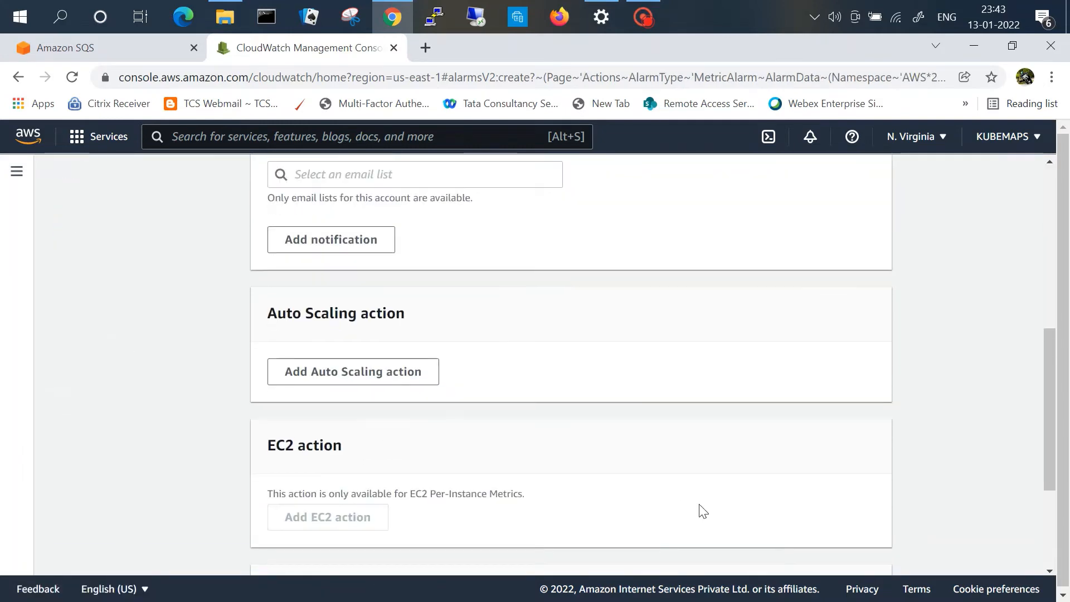
scroll(703, 511, "up", 3)
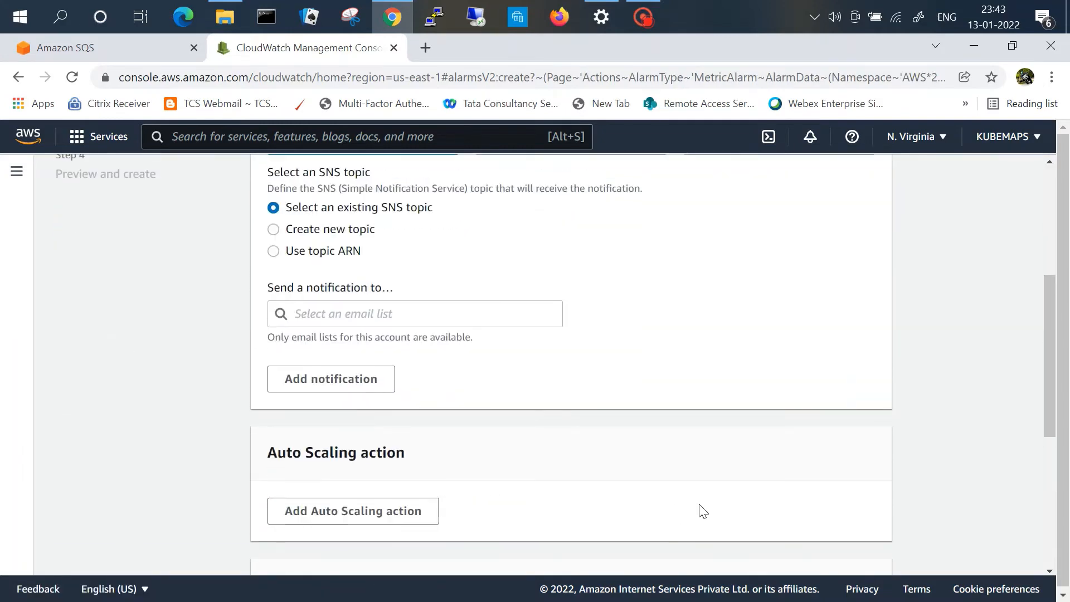
left_click(275, 231)
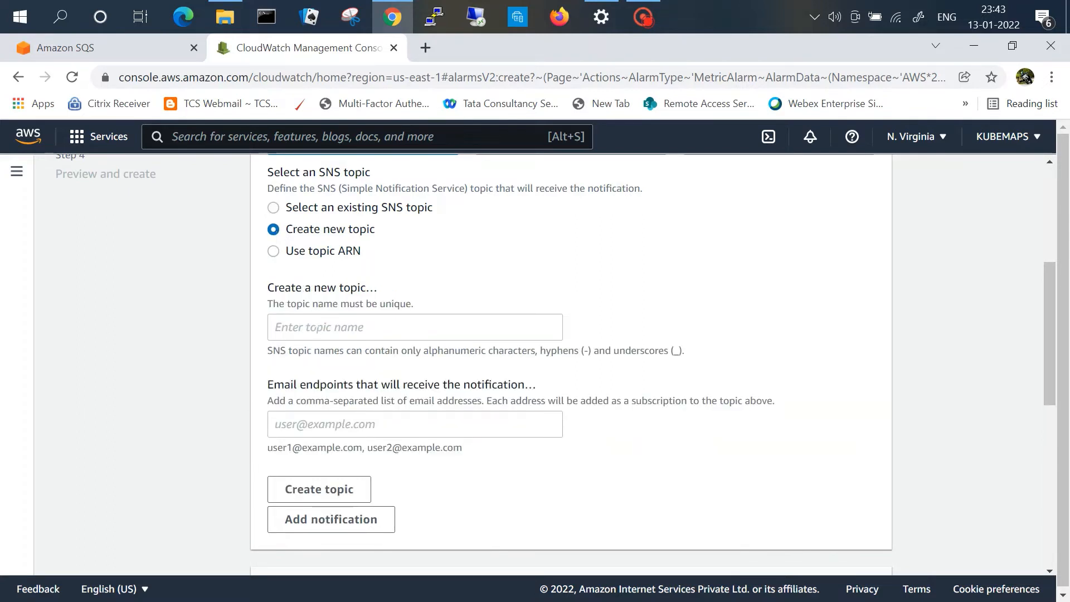
left_click(274, 208)
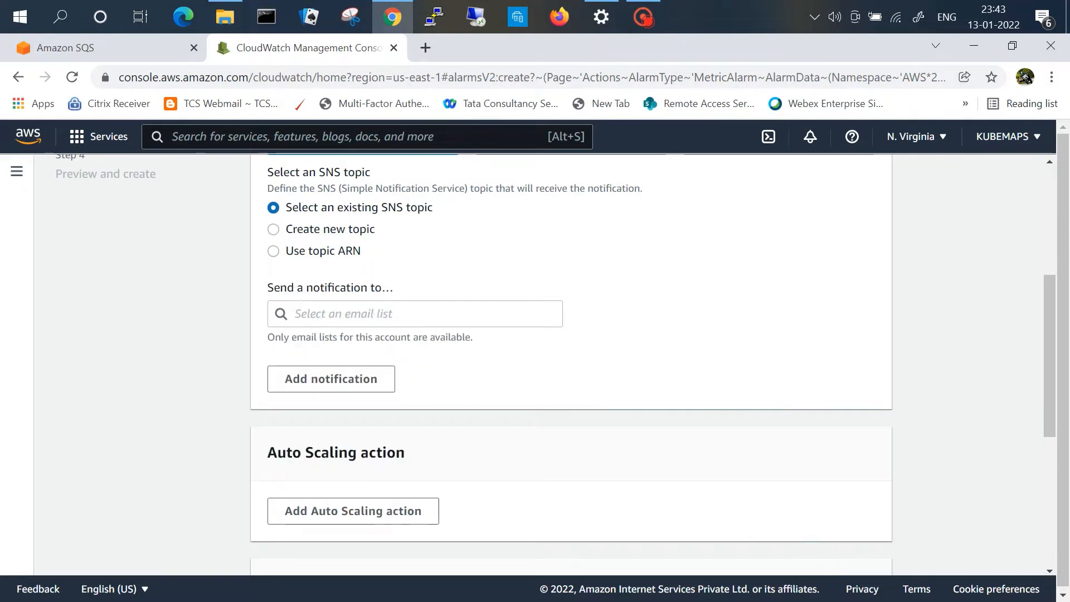
left_click(345, 313)
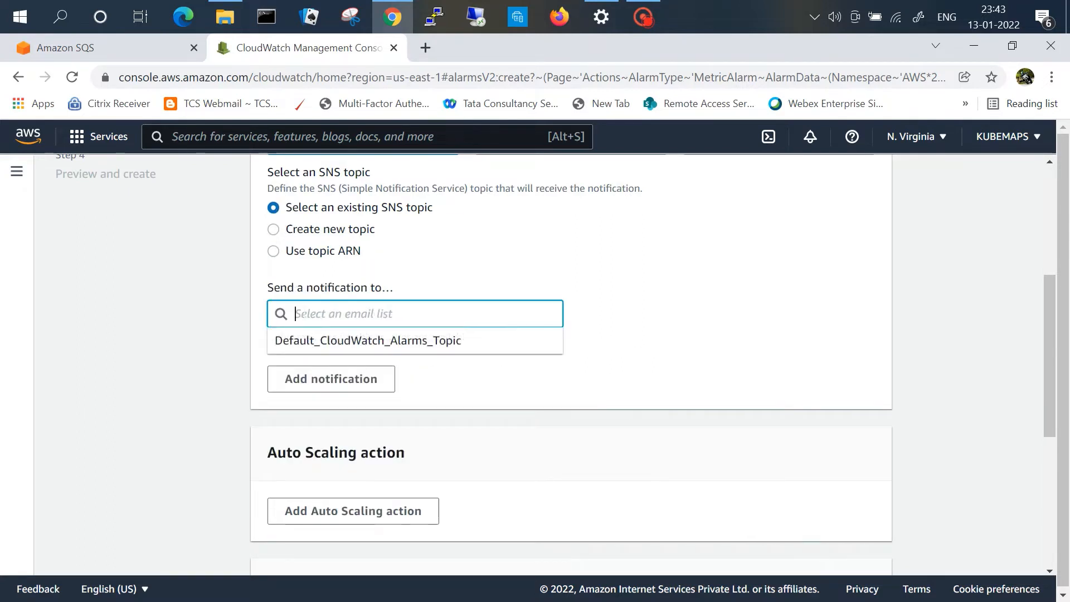
left_click(359, 340)
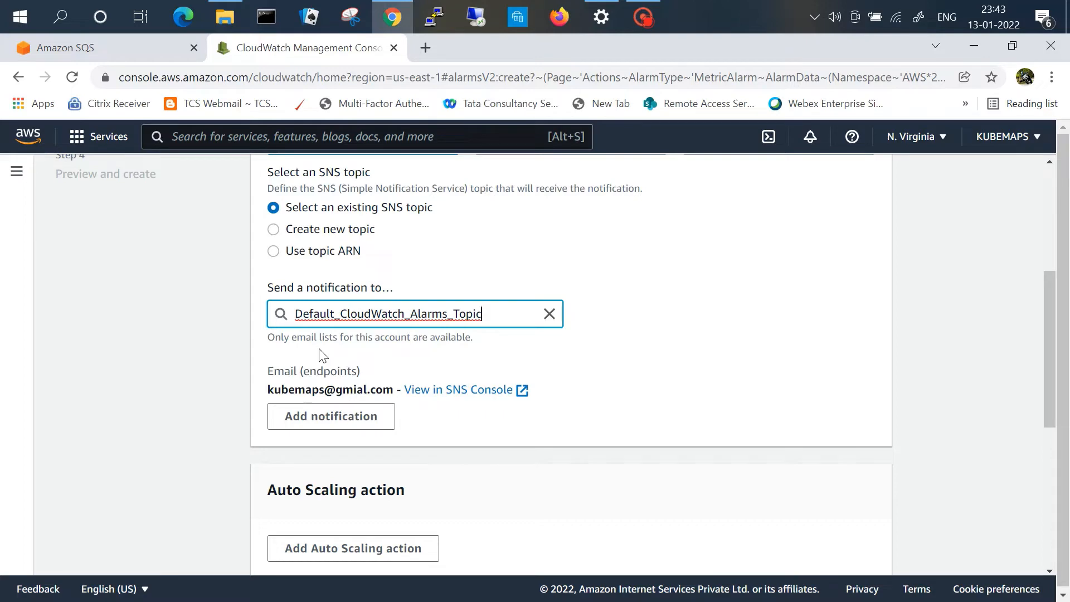
left_click_drag(1052, 393, 1068, 554)
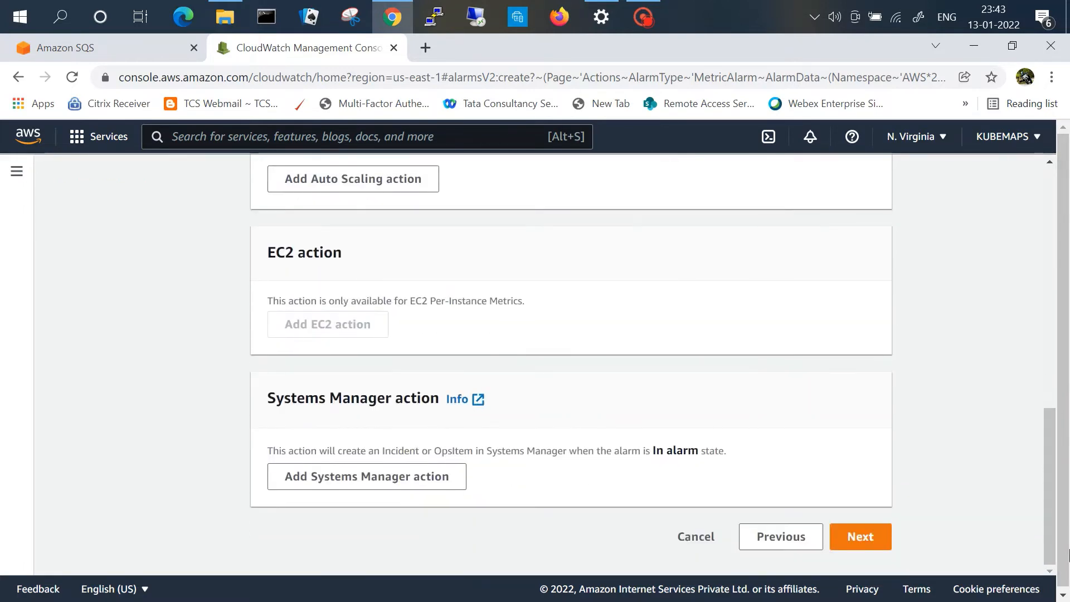
left_click(865, 531)
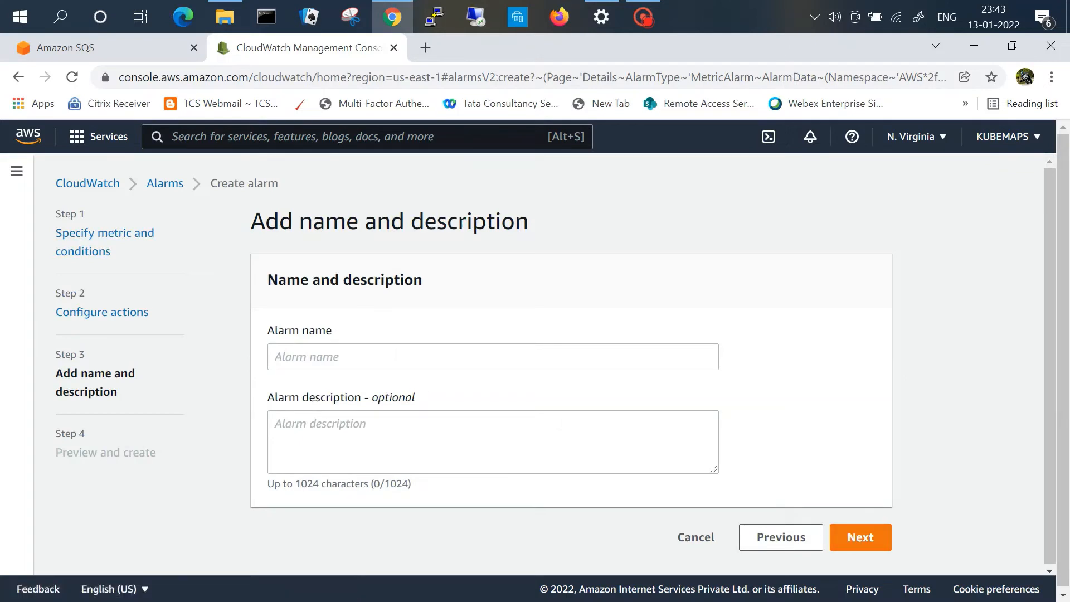
Step: Name the alarm demo
left_click(396, 355)
type("dem")
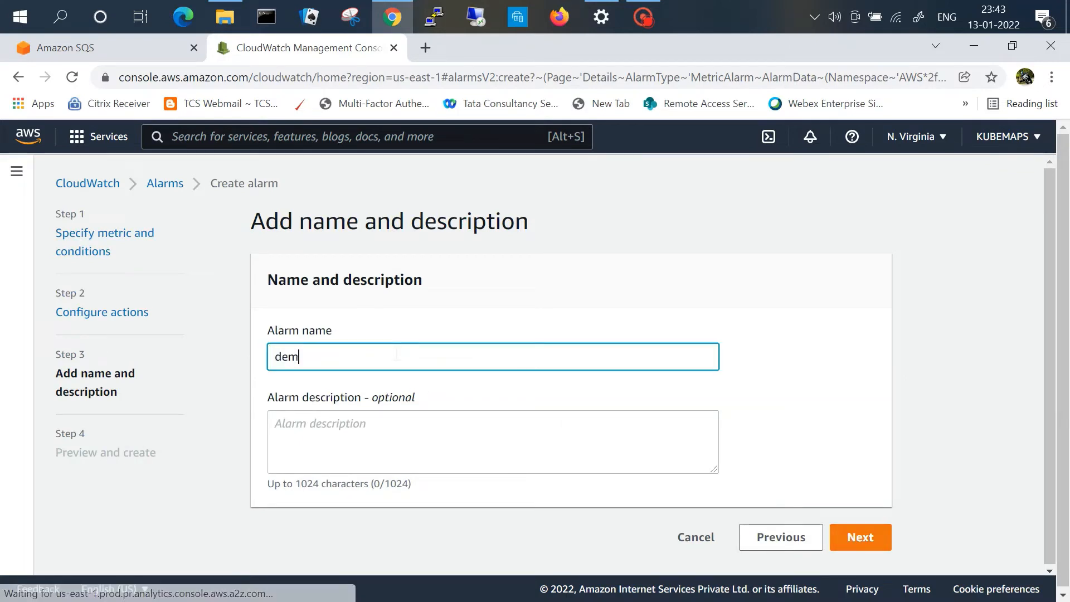
type("osqsalar")
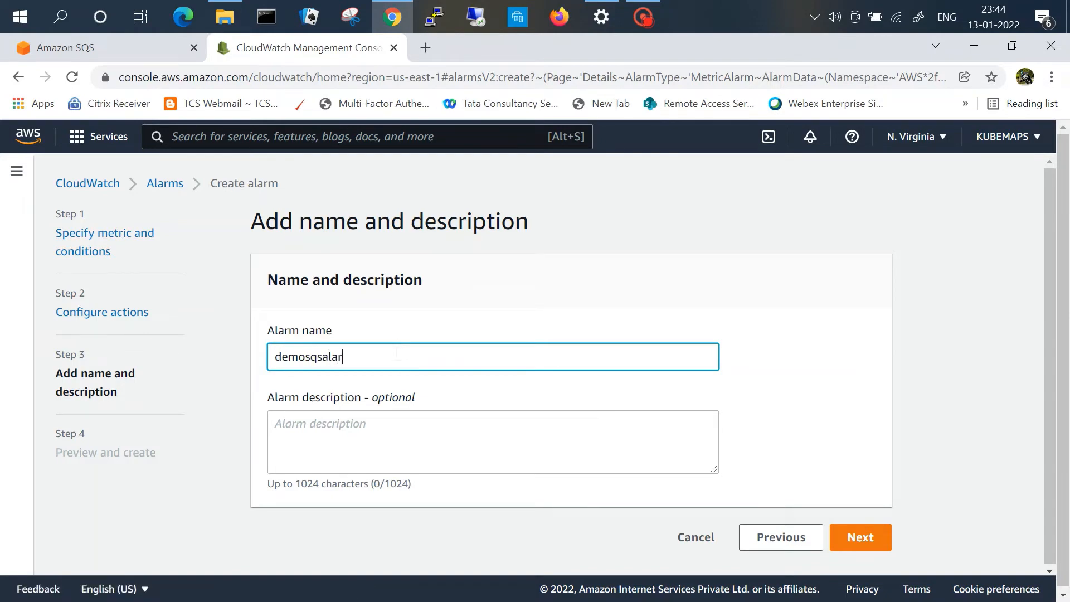
type("m")
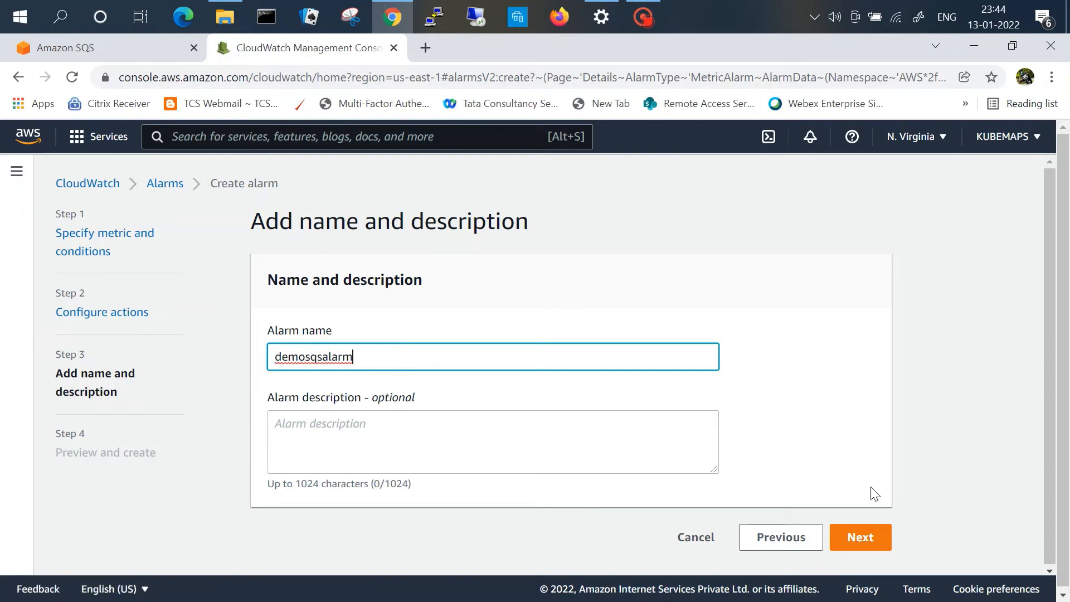
Step: Complete the alarm name as demosqsalarm and continue to the preview
left_click(859, 536)
Step: Review the alarm preview settings and create the alarm
scroll(1050, 304, "down", 3)
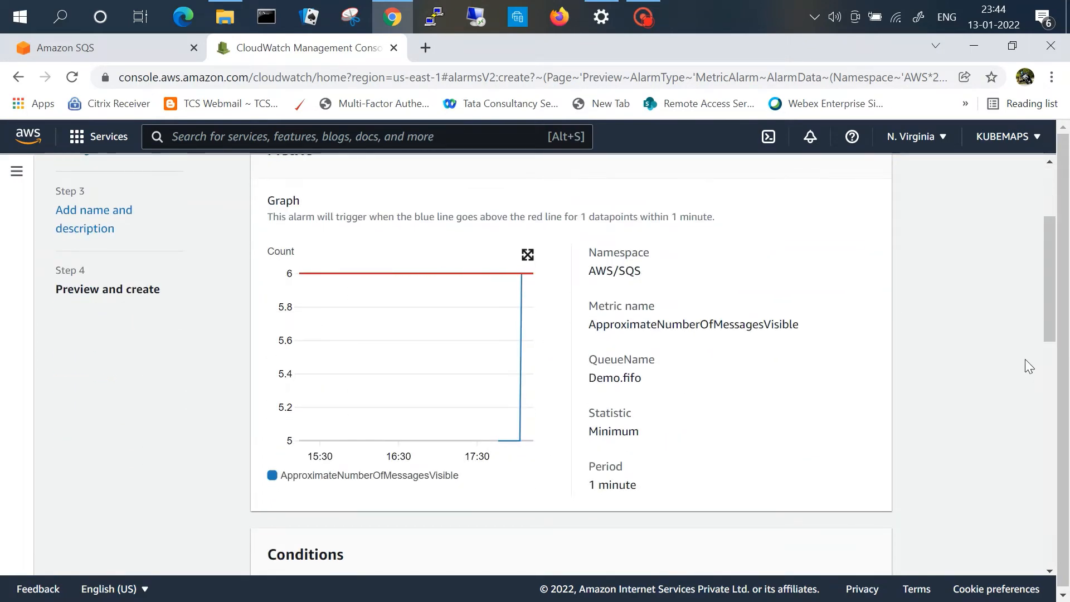
left_click_drag(1050, 278, 1062, 595)
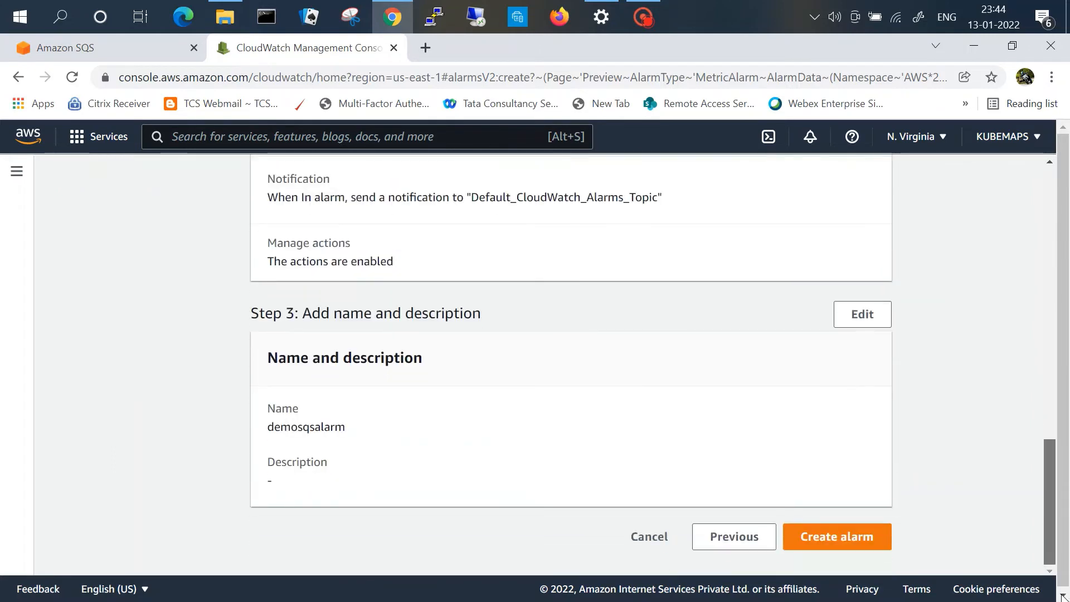
left_click(847, 543)
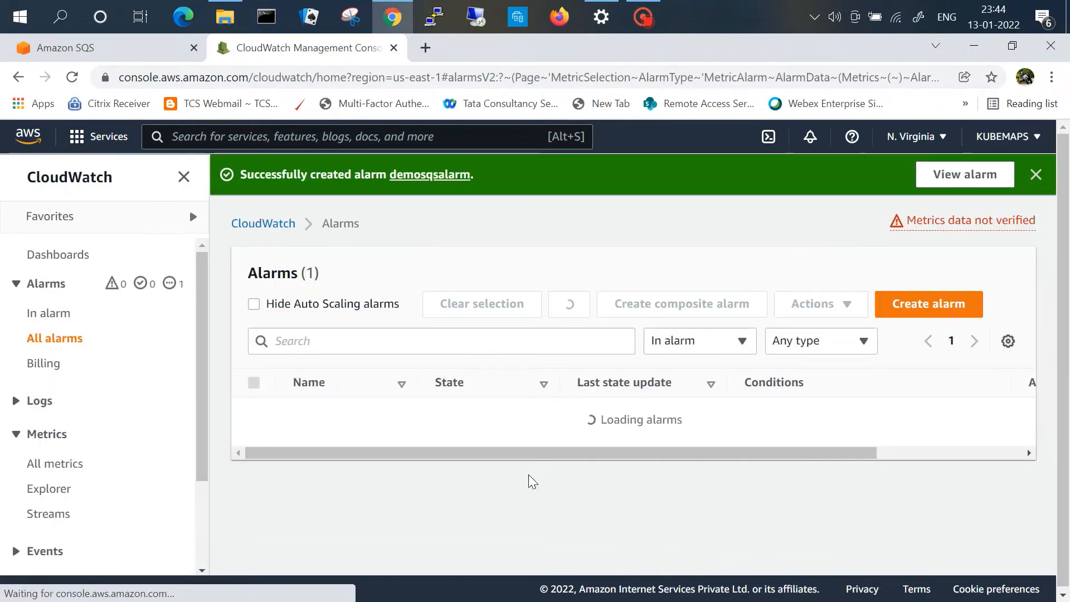
Step: Switch to the Amazon SQS tab and open send and receive messages for the Demo.fifo queue
left_click(92, 53)
left_click(178, 379)
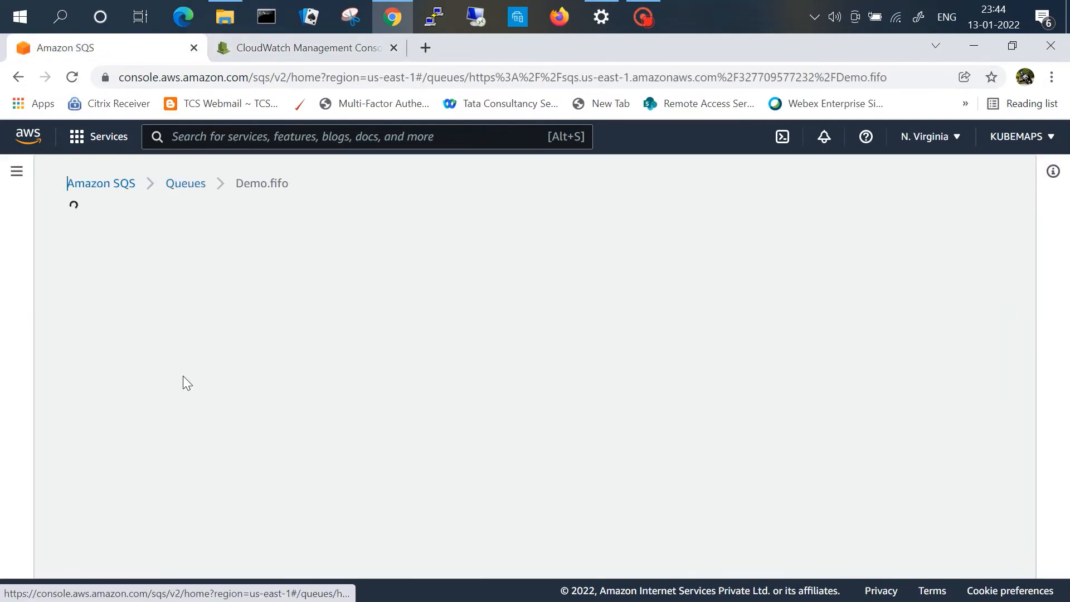
left_click(780, 231)
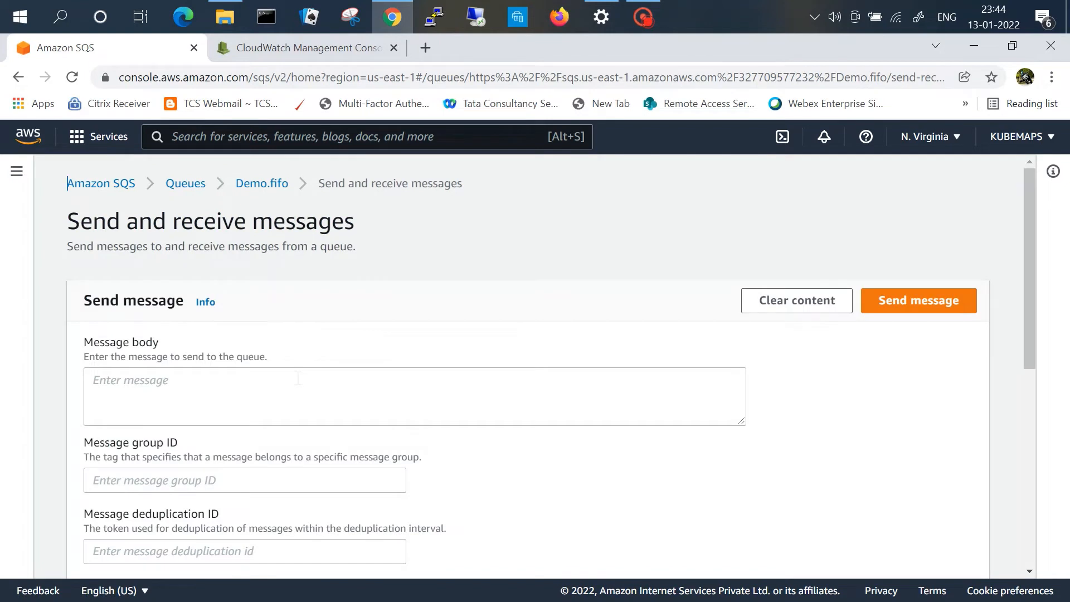
Step: Send a message with body demosqsalarm, message group ID seve and message deduplication ID seve
left_click(298, 379)
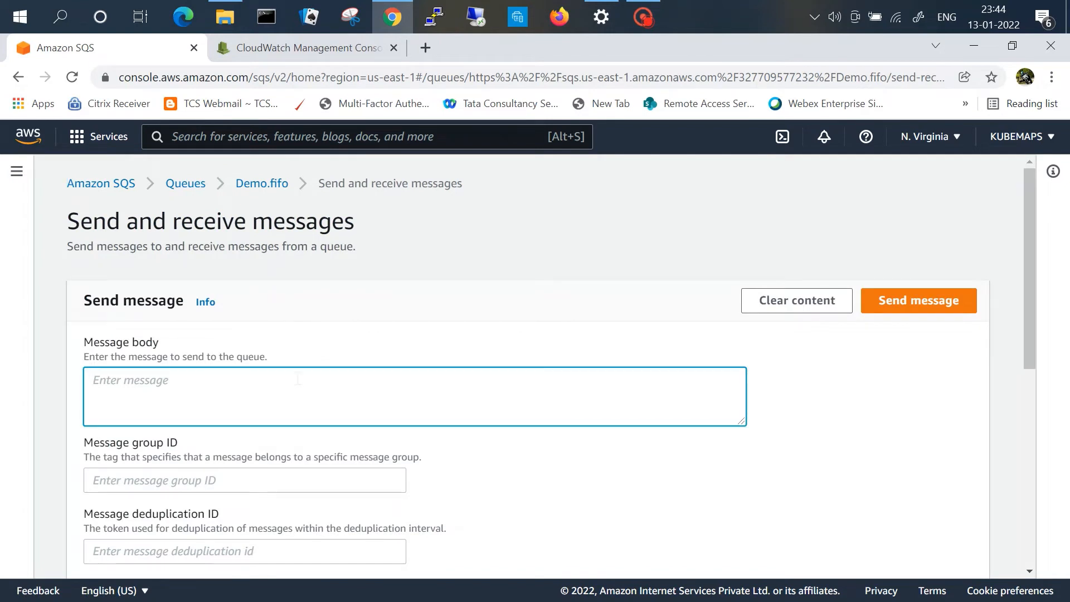
type("demosqsalarm")
key("Tab")
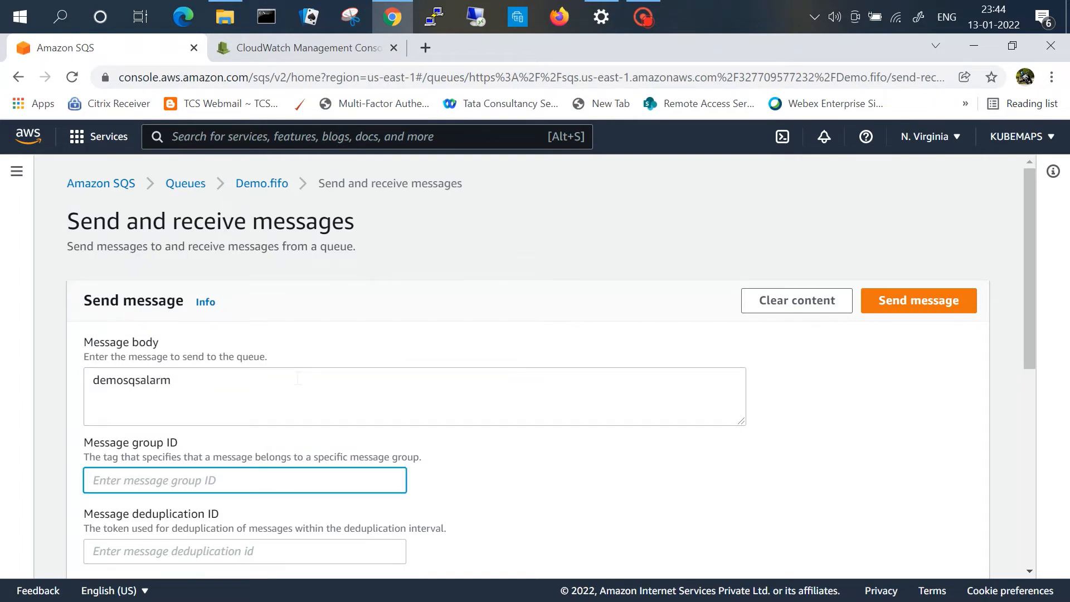
type("seve")
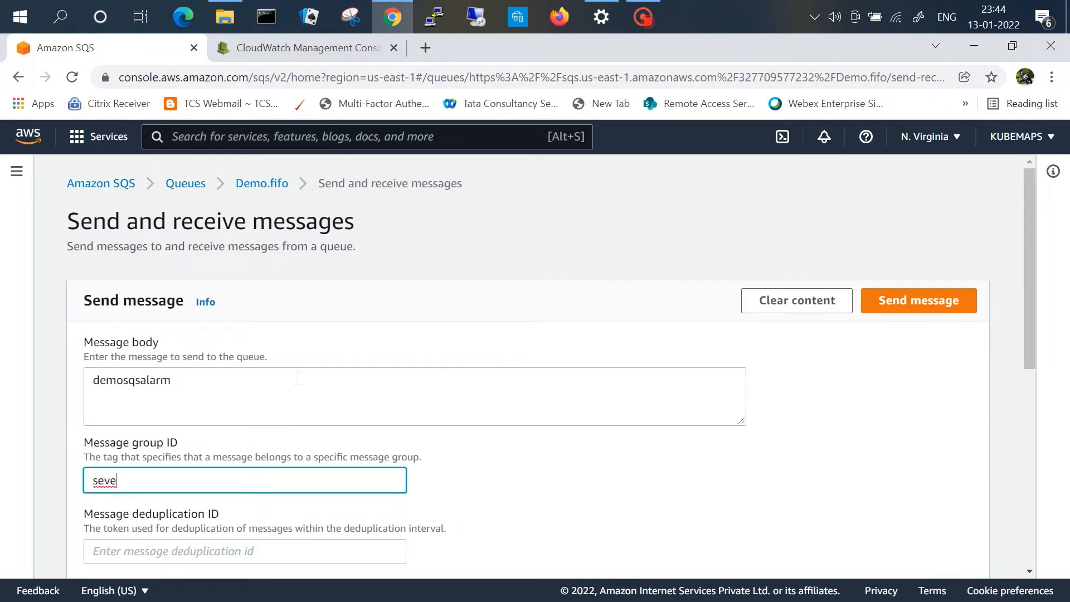
key("Tab")
type("s")
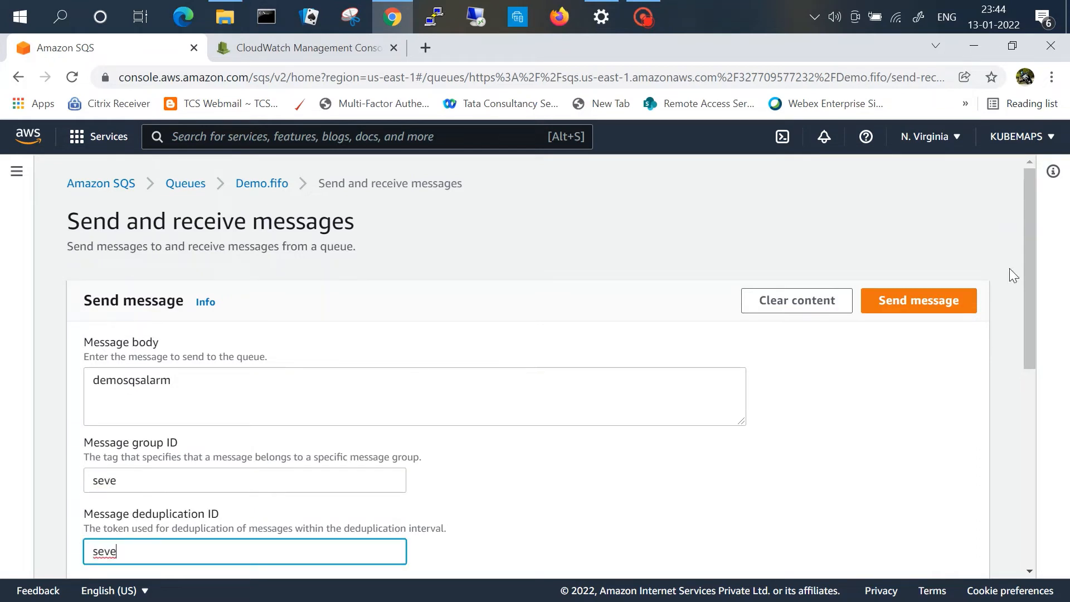
left_click(939, 305)
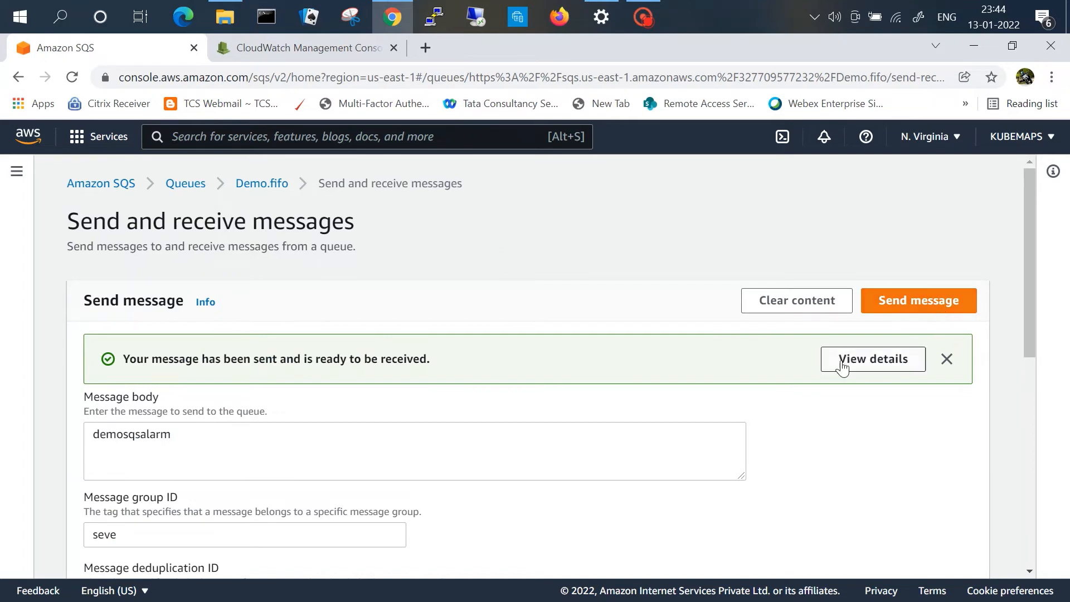
Step: Inspect the sent message's details, then refresh the queues list and check the messages available for Demo.fifo
left_click(877, 357)
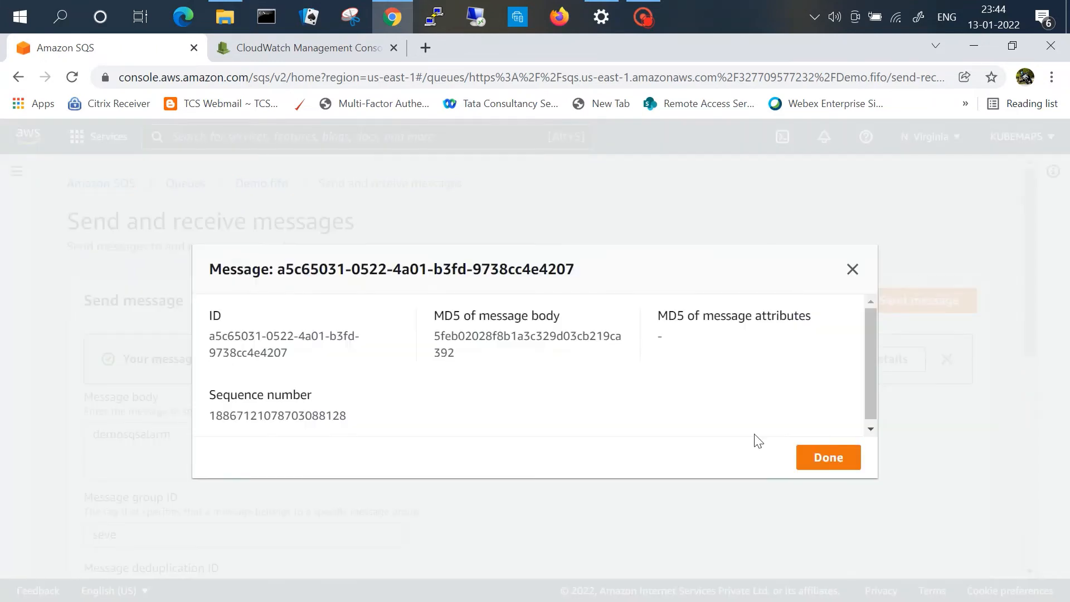
left_click(828, 457)
left_click(185, 184)
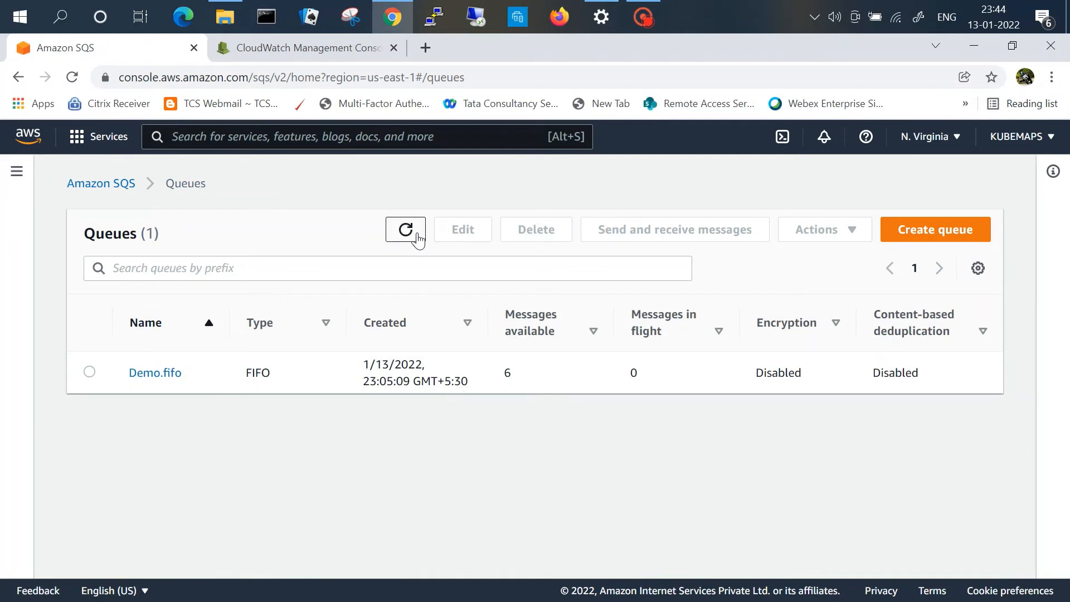
left_click(416, 237)
left_click_drag(527, 381, 484, 381)
Step: Switch to the CloudWatch tab, refresh the alarms list and show all alarms
left_click(321, 54)
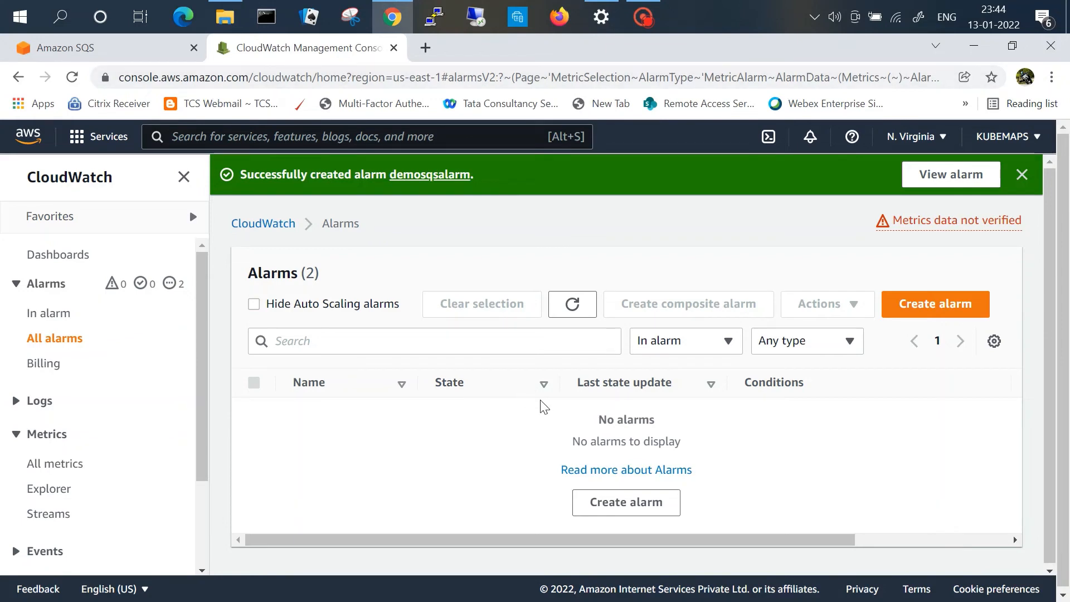
left_click(571, 304)
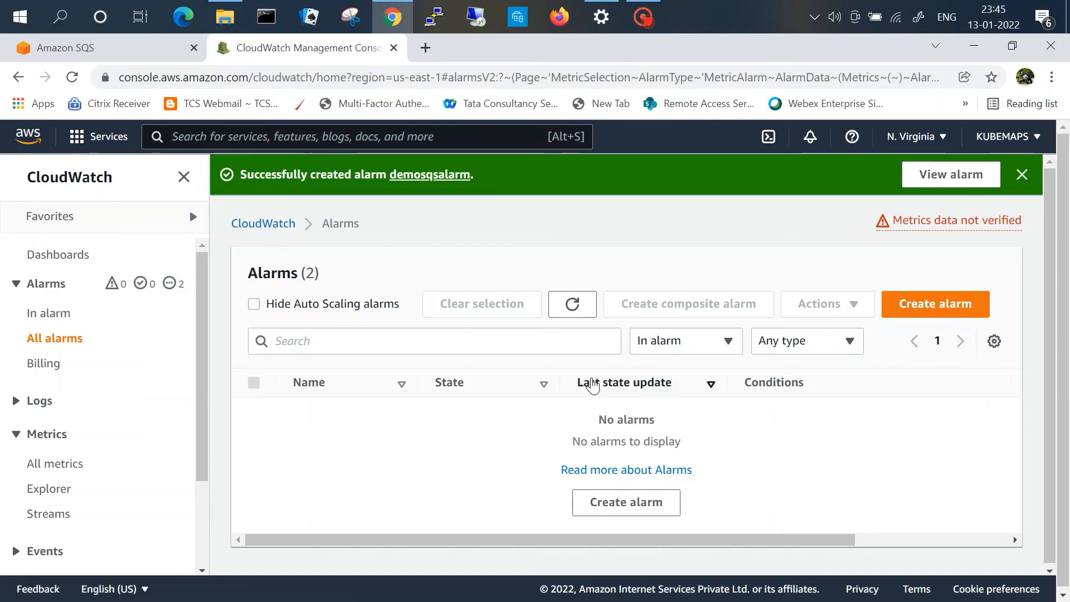
left_click(73, 471)
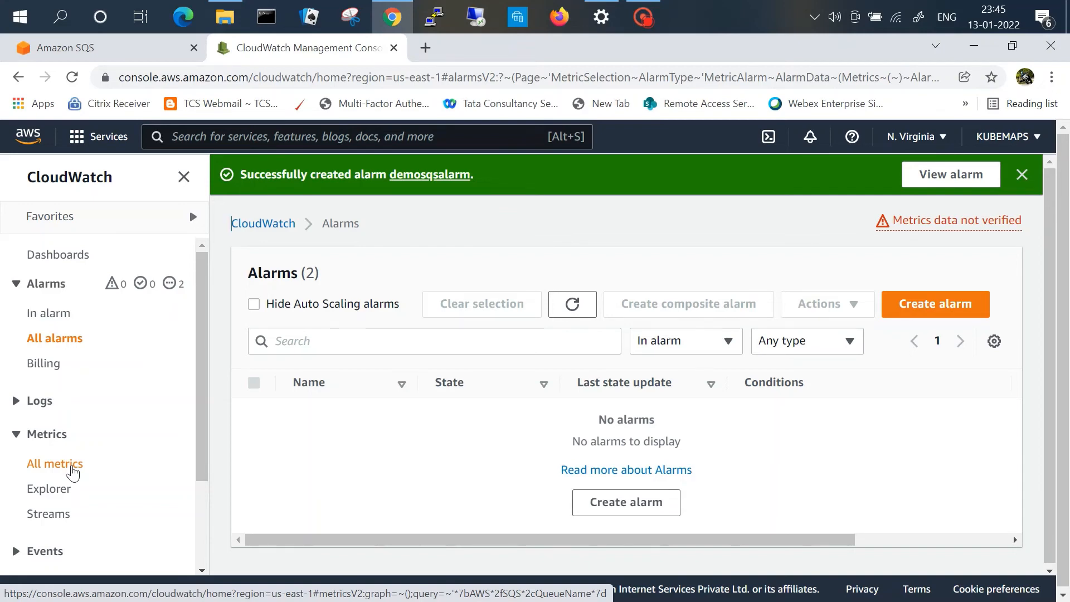
left_click(55, 338)
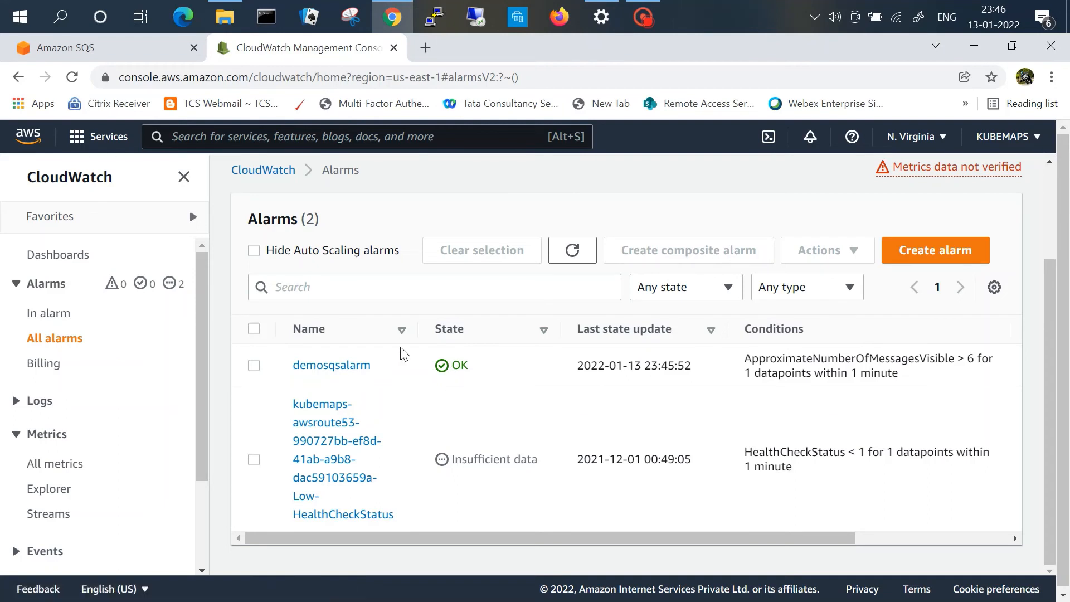
Step: Filter the alarms list to the in-alarm state, dismiss the notification banners and refresh the list repeatedly
left_click(56, 314)
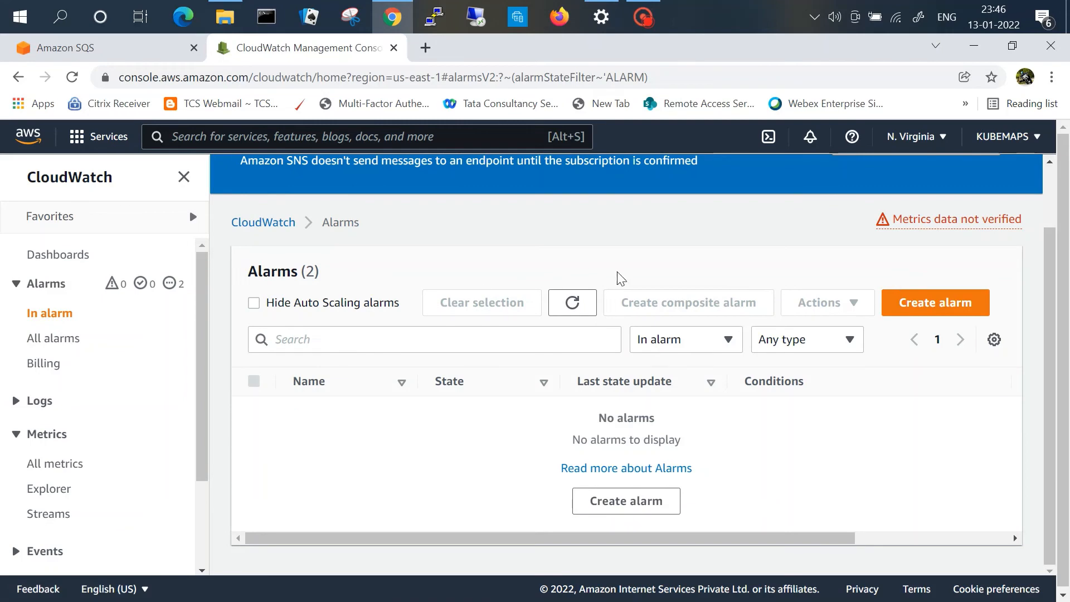
left_click(572, 303)
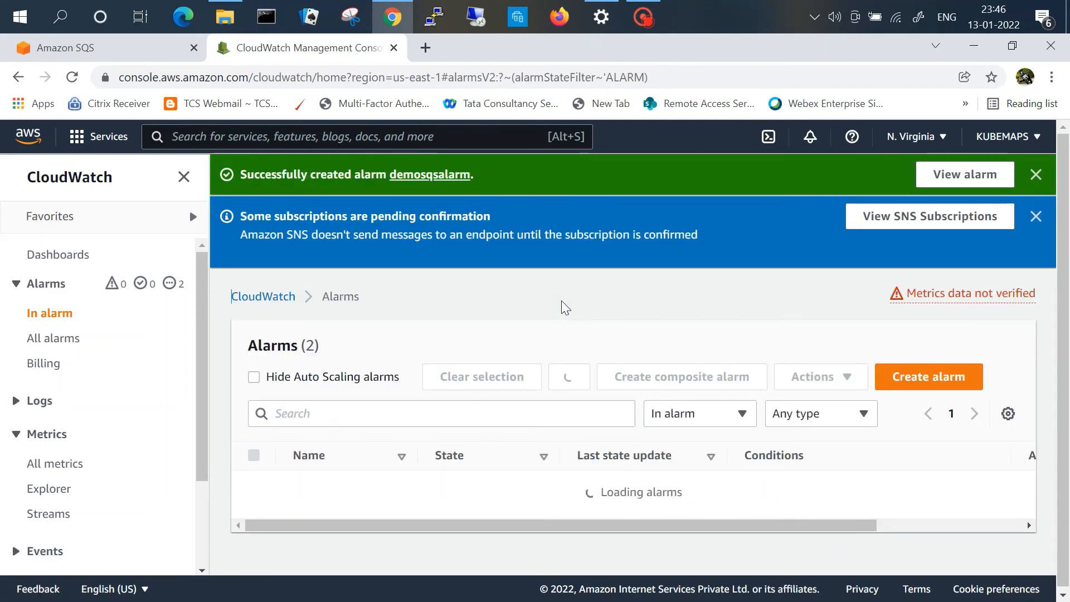
left_click(1020, 218)
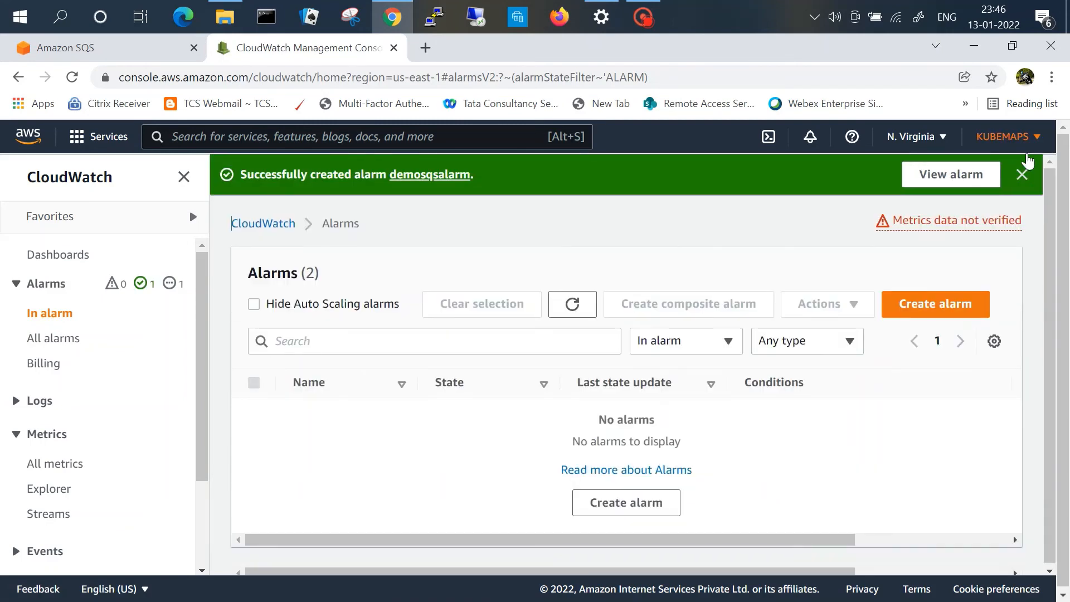
left_click(1023, 175)
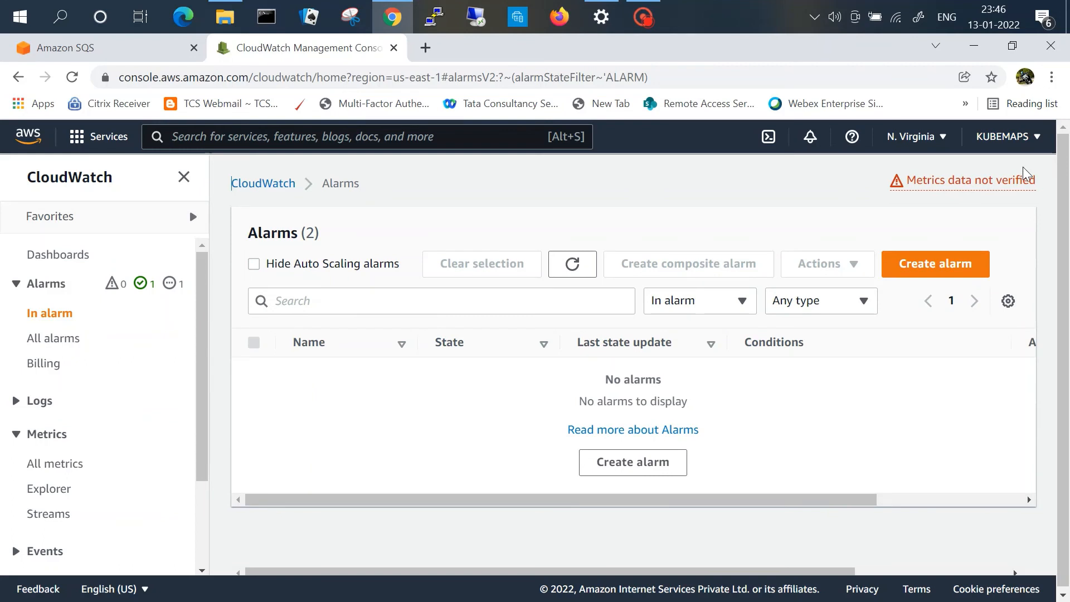
left_click(561, 270)
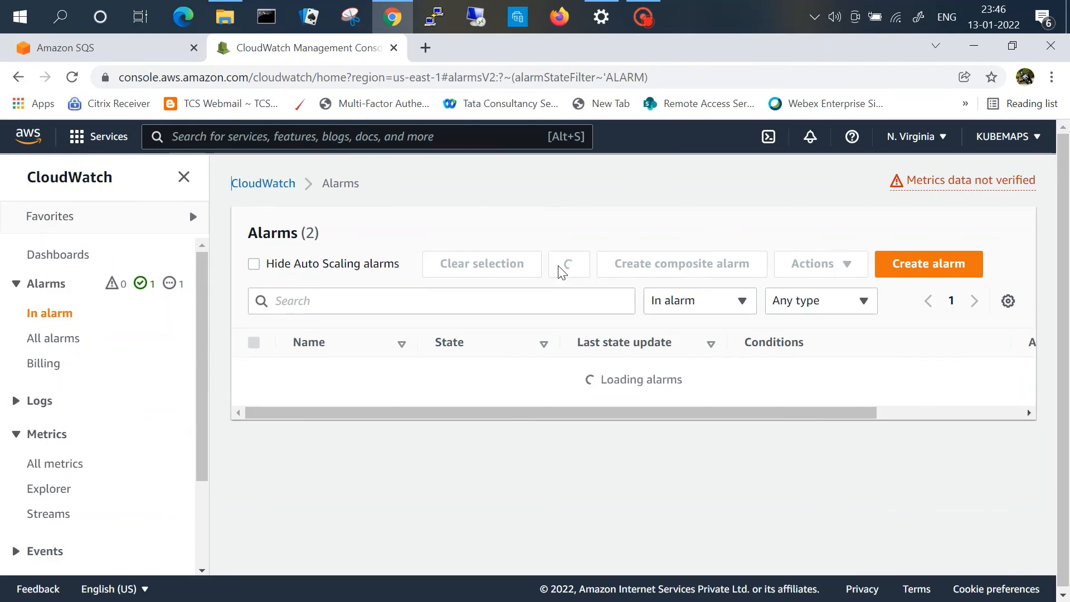
left_click(560, 271)
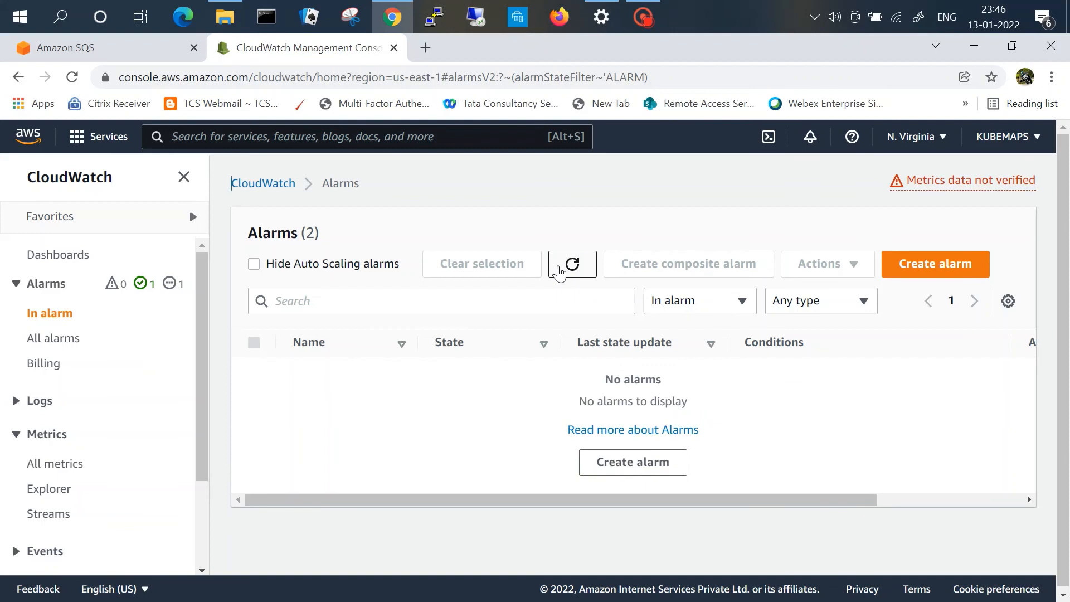
left_click(558, 272)
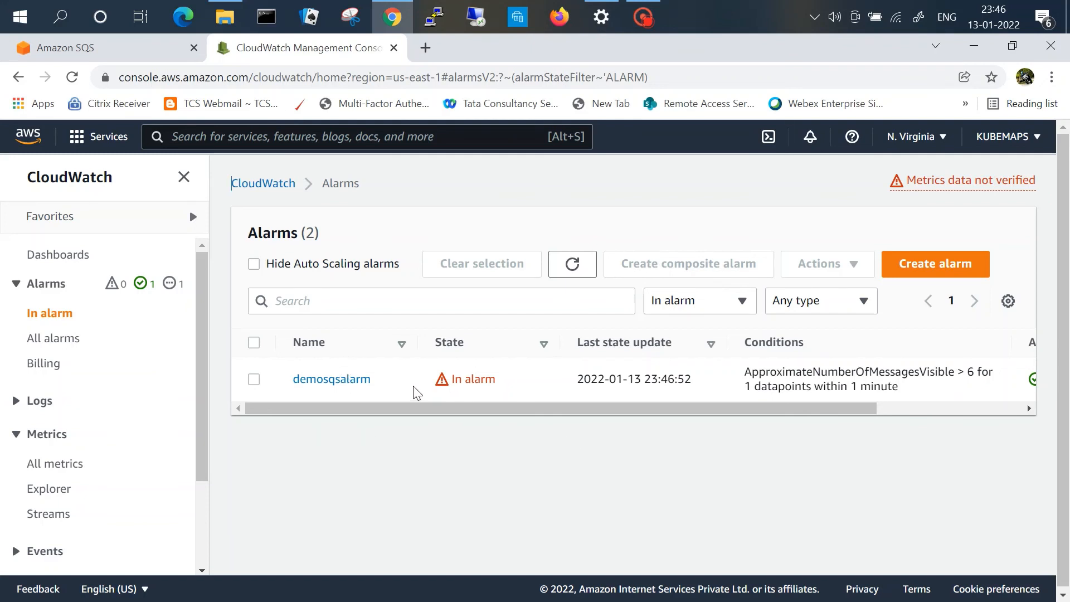
Step: Open the demosqsalarm alarm and scroll through its graph and details
left_click(316, 381)
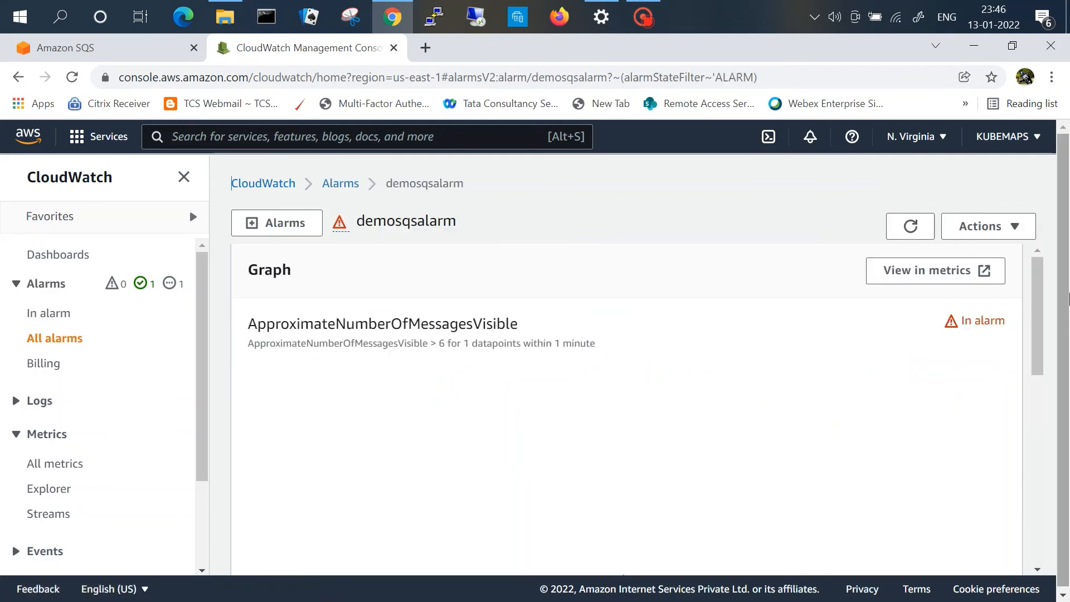
left_click_drag(1038, 289, 1056, 330)
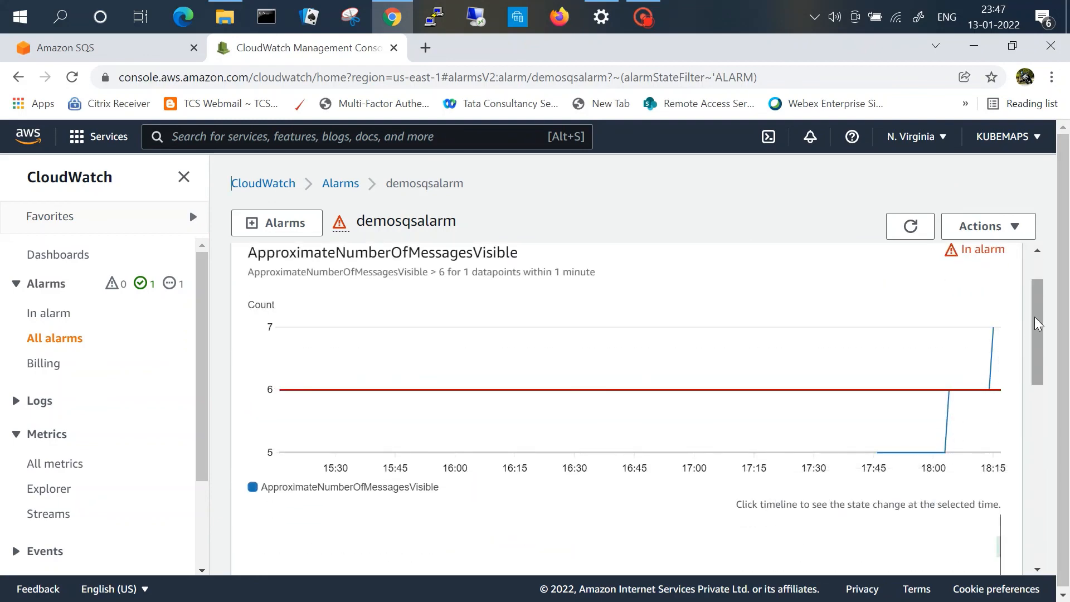
left_click_drag(1035, 323, 1066, 483)
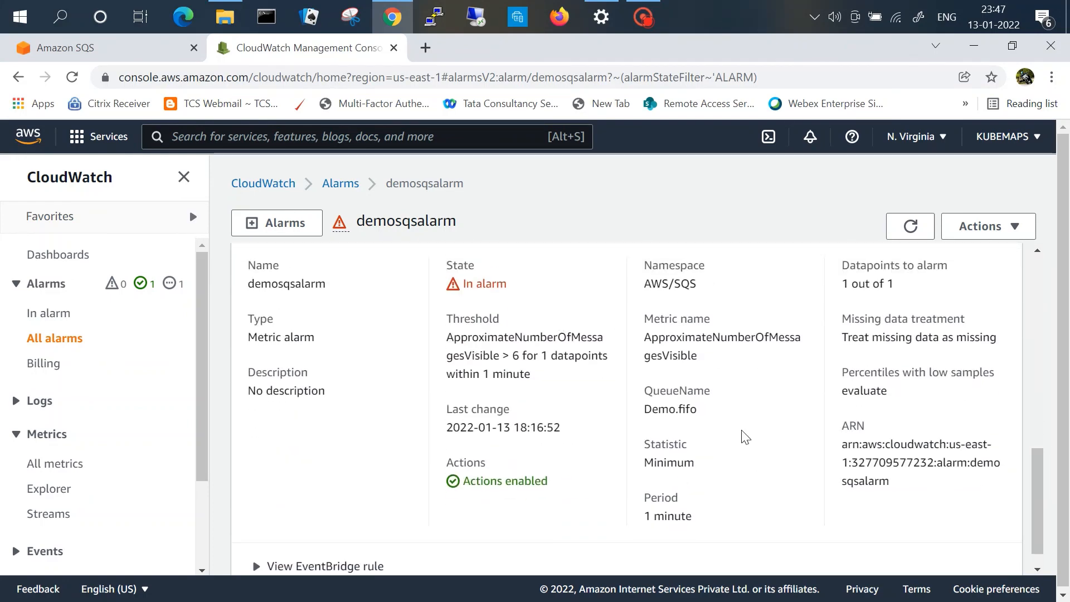